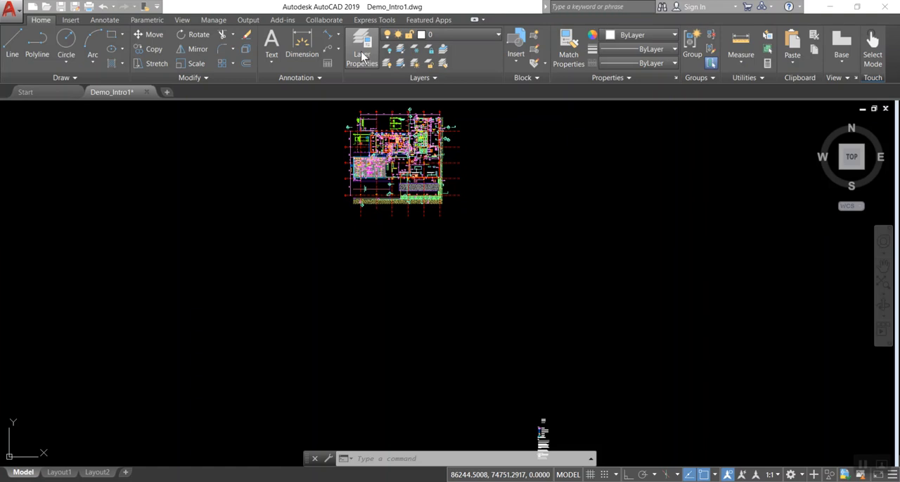
Open the layer properties and sort the layers by their On state so the switched-off layers are listed first
left_click(361, 53)
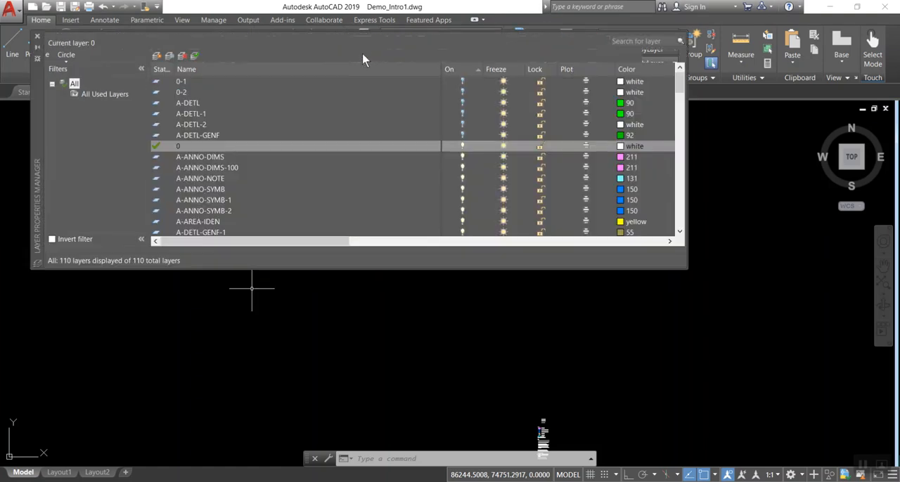
left_click(471, 68)
left_click(471, 69)
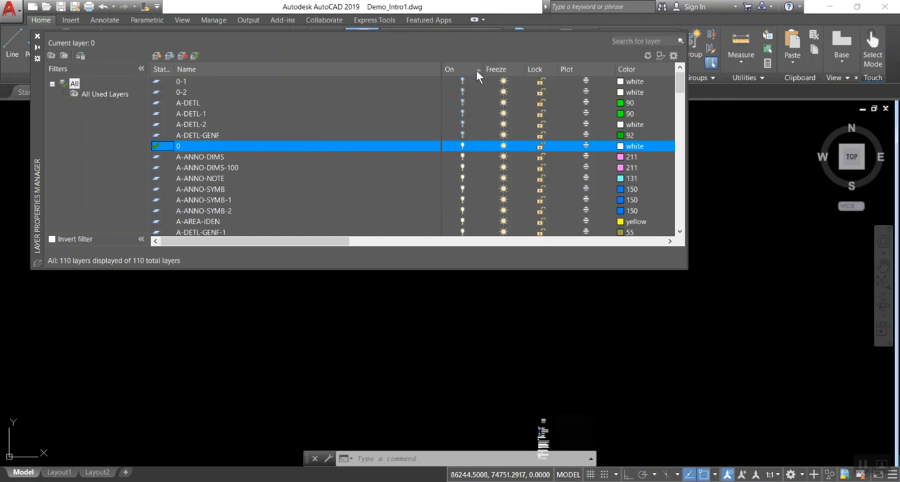
left_click(476, 70)
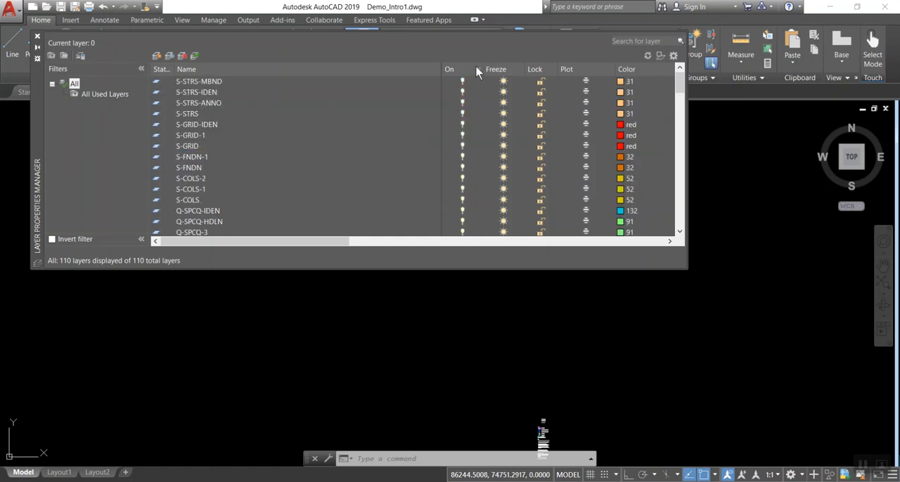
left_click(476, 70)
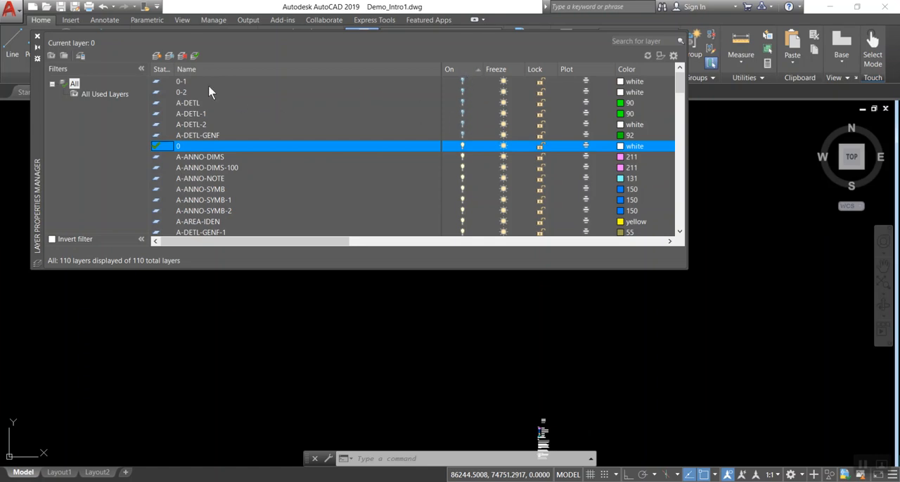
Turn on the switched-off layers from 0-1 through A-DETL-GENF and close the layer properties
left_click(191, 81)
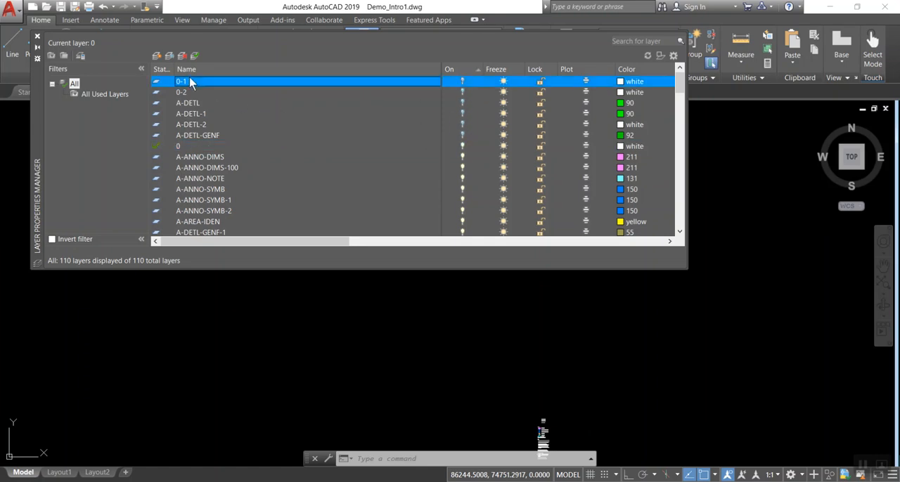
left_click(191, 135, "shift")
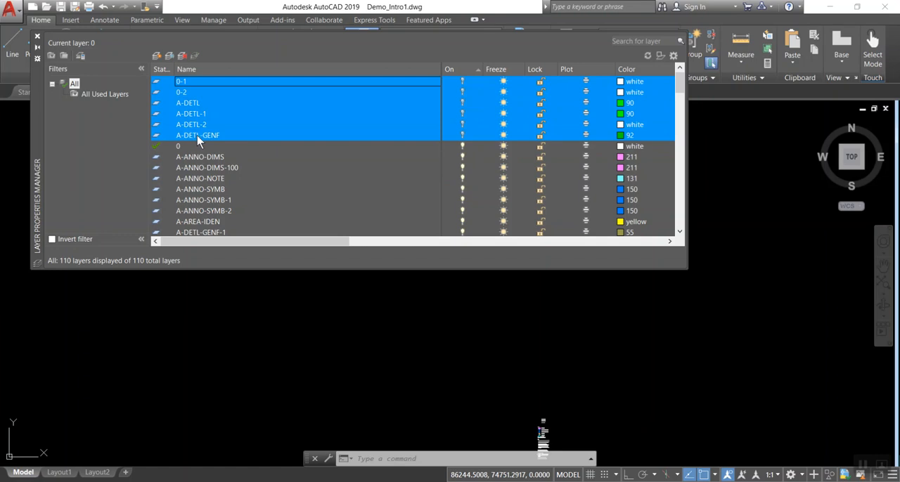
left_click(463, 103)
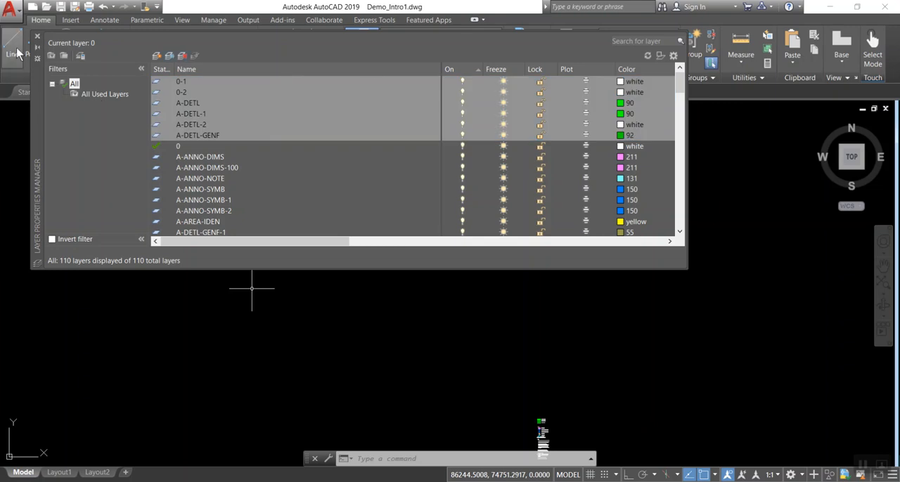
left_click(37, 37)
Erase the fire wall key, legend and notes block that sits away from the floor plan
scroll(369, 141, "up", 4)
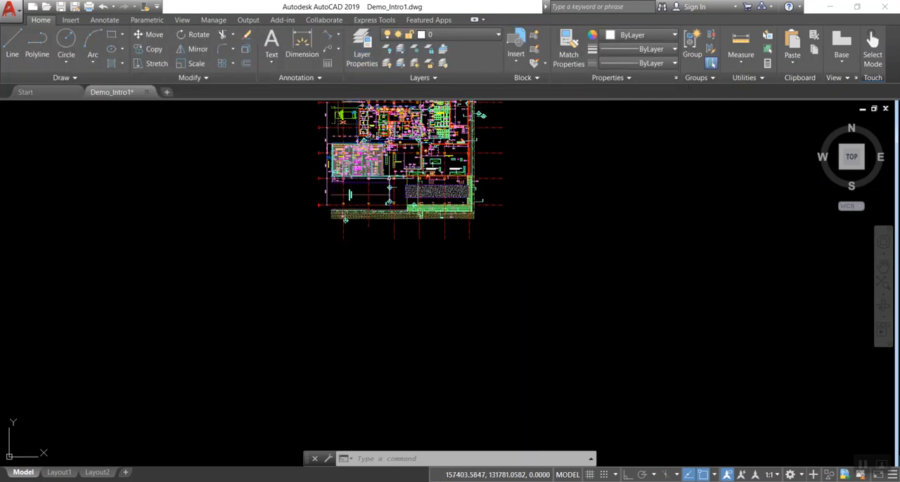
scroll(393, 178, "down", 4)
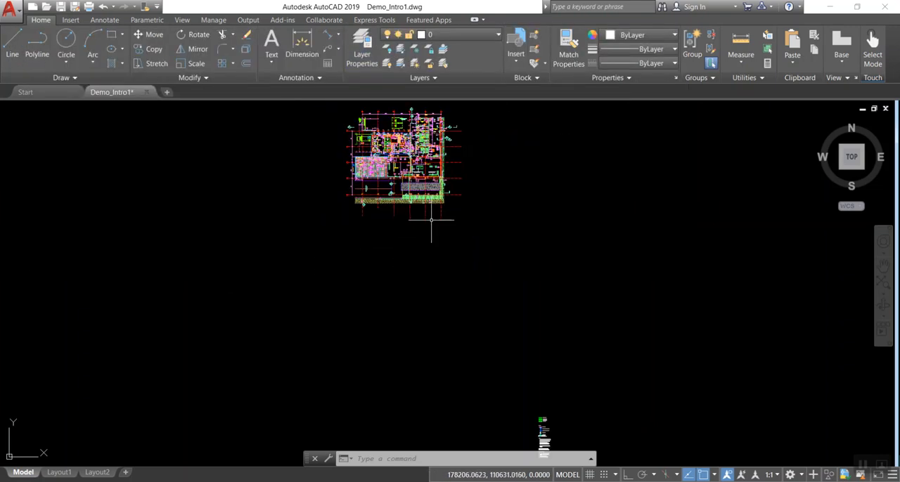
scroll(443, 232, "down", 2)
middle_click_drag(508, 263, 436, 178)
scroll(457, 273, "up", 6)
scroll(417, 227, "up", 6)
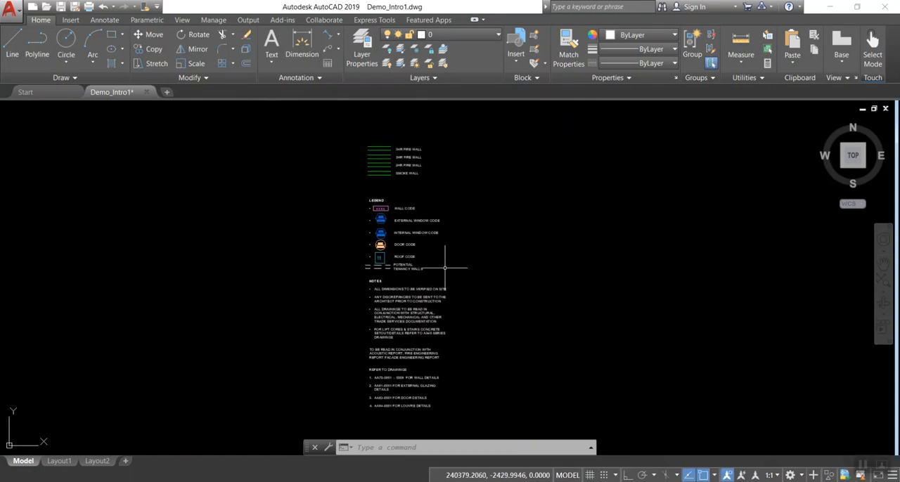
scroll(425, 268, "down", 5)
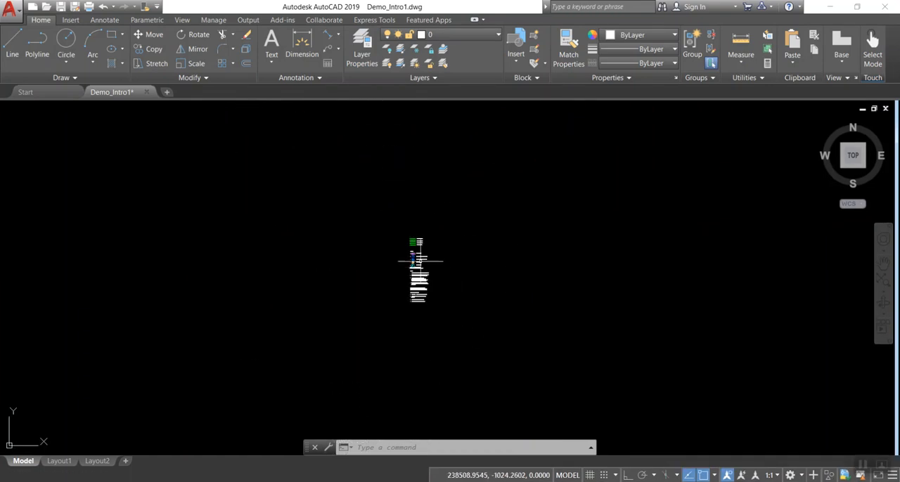
scroll(403, 226, "down", 2)
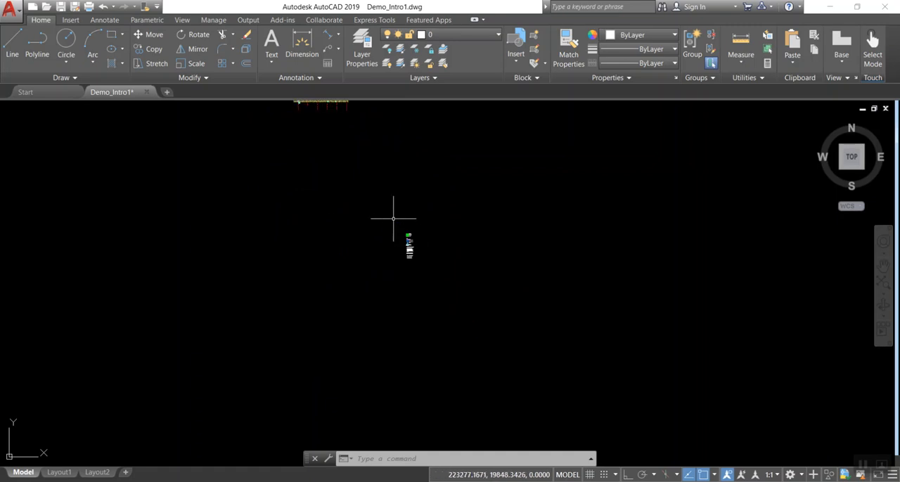
left_click(392, 217)
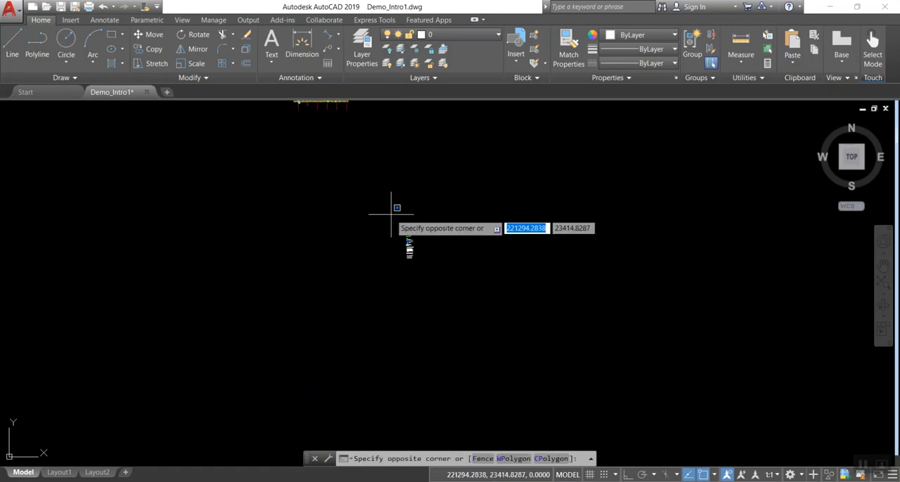
left_click(432, 275)
middle_click_drag(439, 220, 513, 316)
key("Delete")
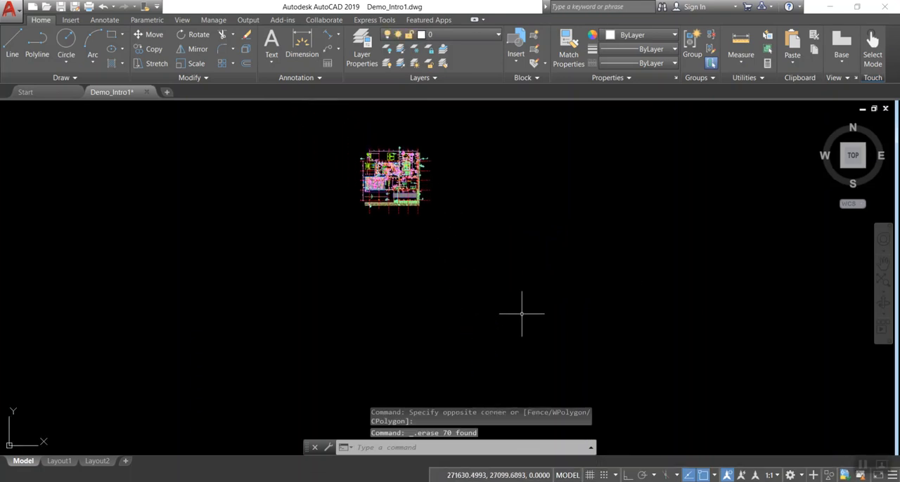
Freeze the section marker layer G-ANNO-SYMB by picking a marker beside the floor plan
middle_click(306, 251)
middle_click(306, 251)
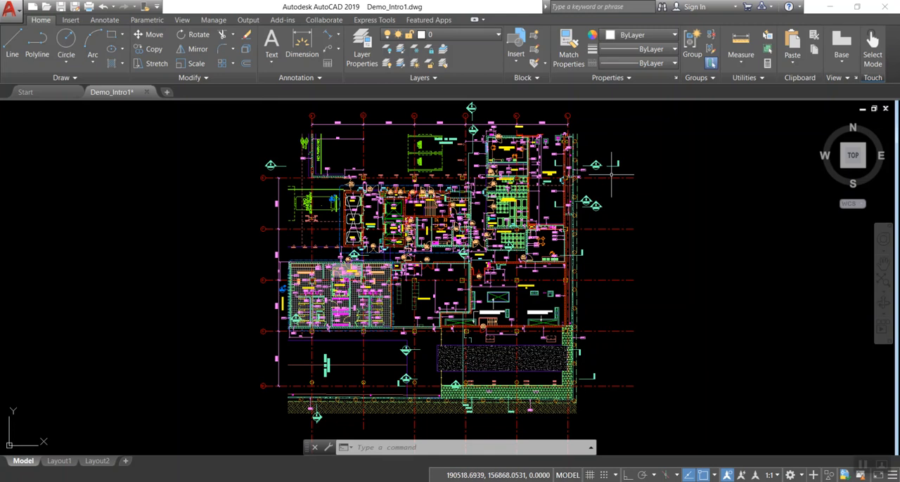
left_click(416, 56)
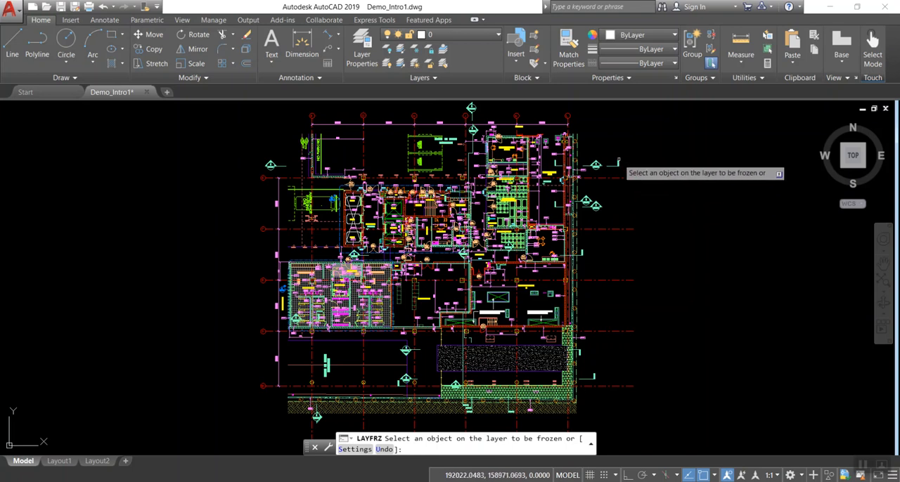
middle_click_drag(625, 159, 621, 191)
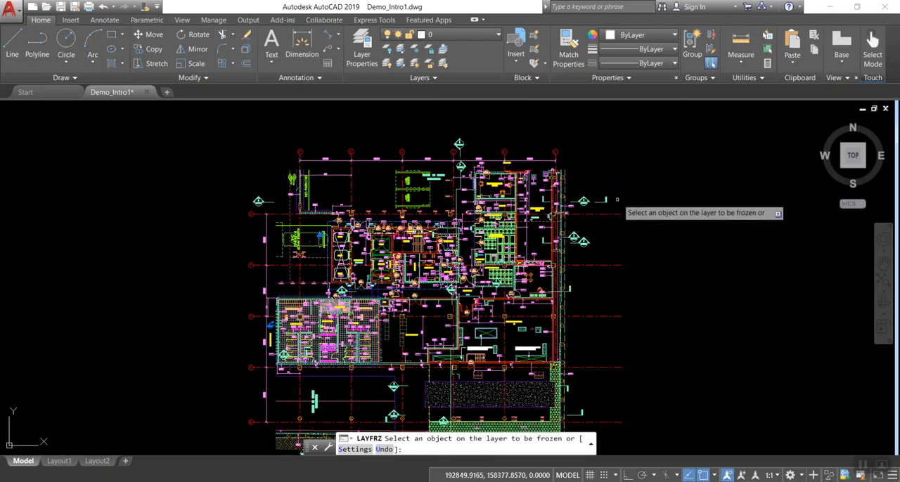
scroll(620, 192, "up", 2)
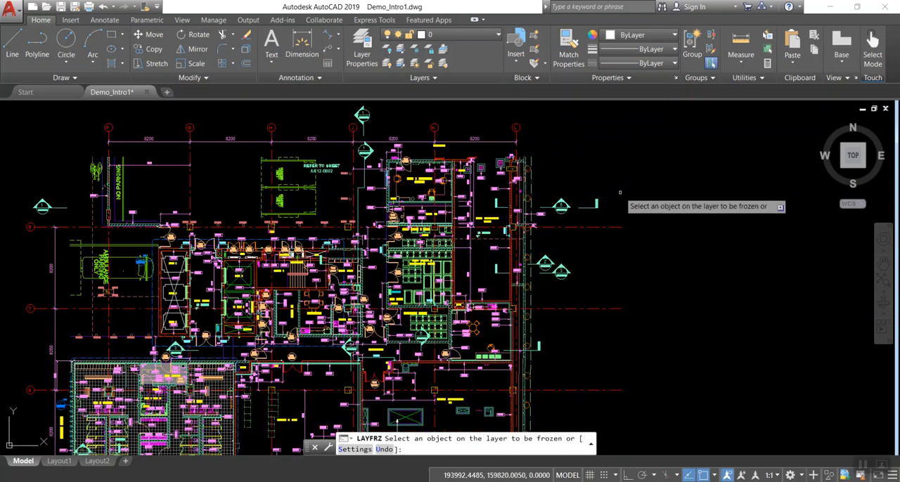
left_click(589, 208)
Freeze the dimension layer A-ANNO-DIMS-100 by picking a dimension in the plan, and save the drawing
middle_click_drag(595, 286, 640, 206)
scroll(517, 214, "up", 4)
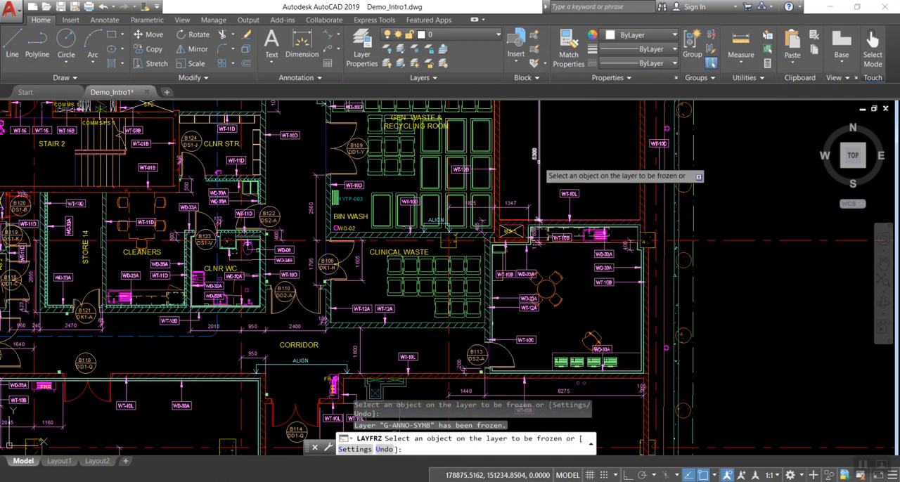
left_click(539, 162)
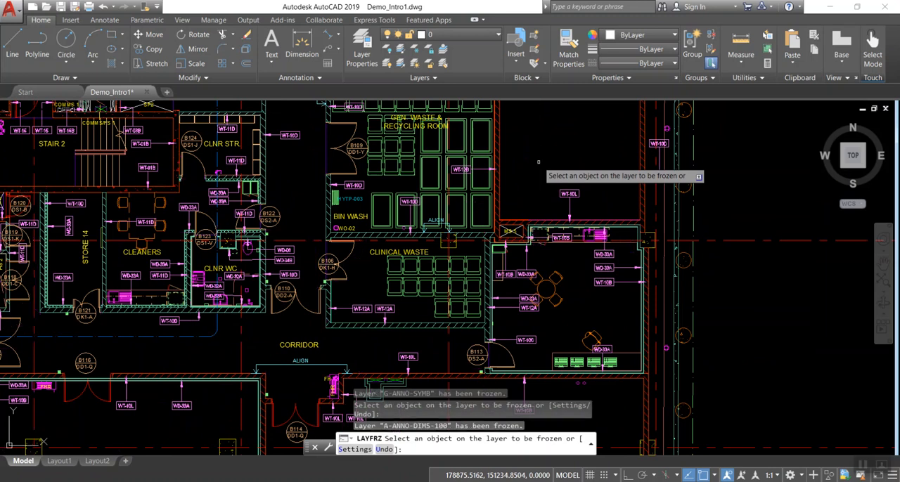
scroll(541, 176, "down", 4)
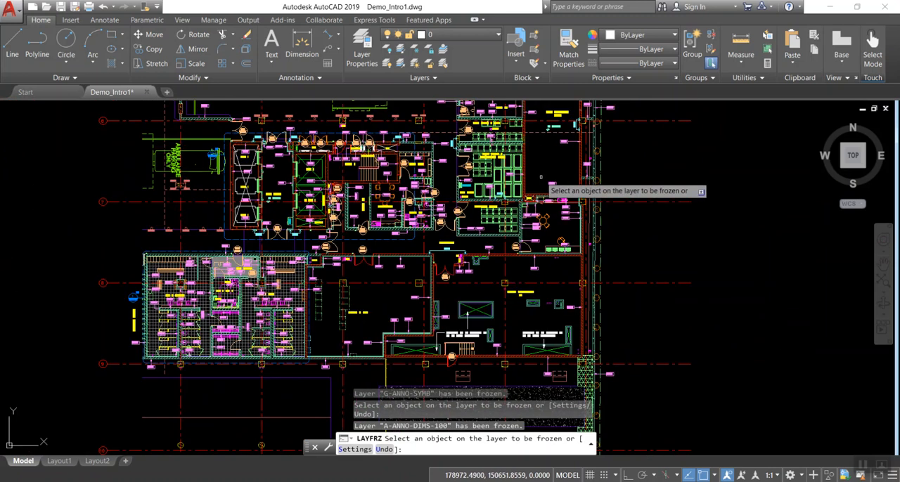
middle_click_drag(653, 201, 641, 292)
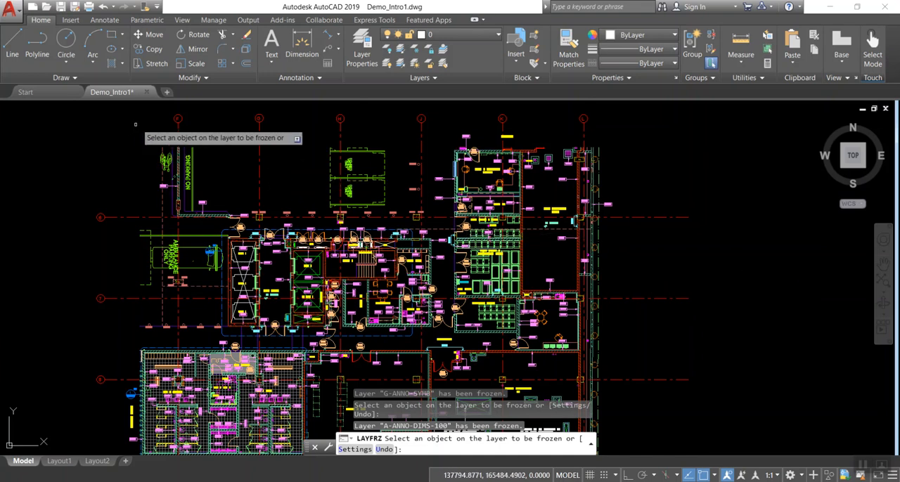
left_click(62, 8)
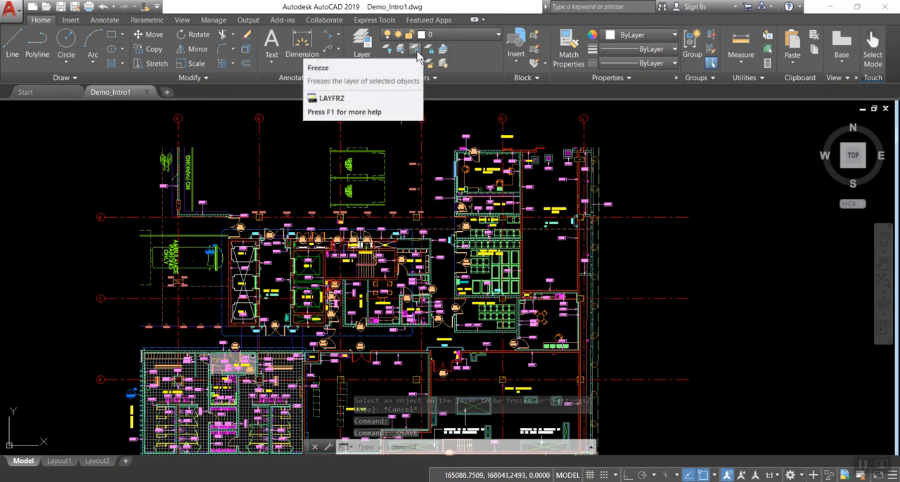
Freeze the parking layer C-PRKG and the wall tag layer A-WALL-IDEN by picking an object on each
left_click(416, 52)
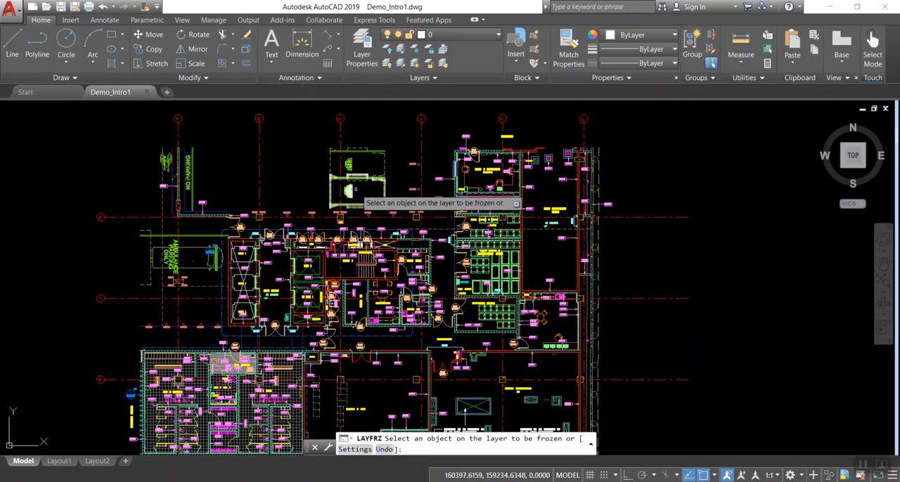
left_click(380, 189)
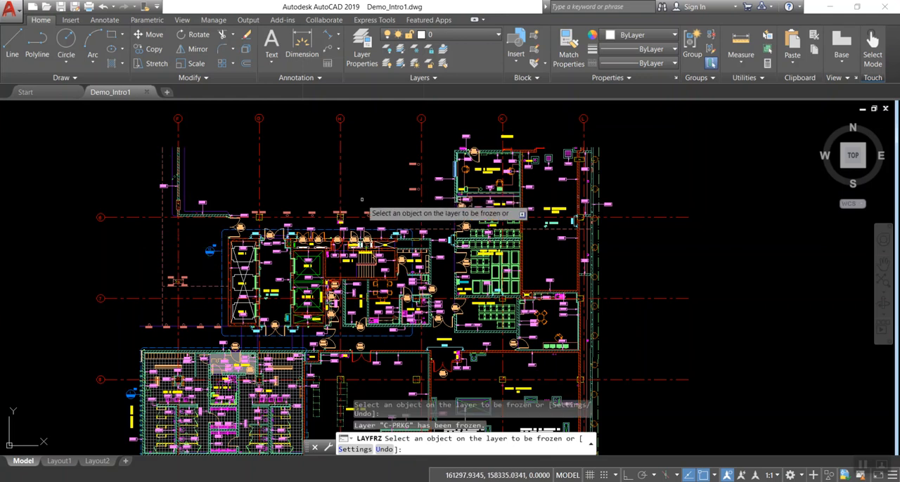
scroll(400, 289, "up", 5)
scroll(402, 217, "up", 2)
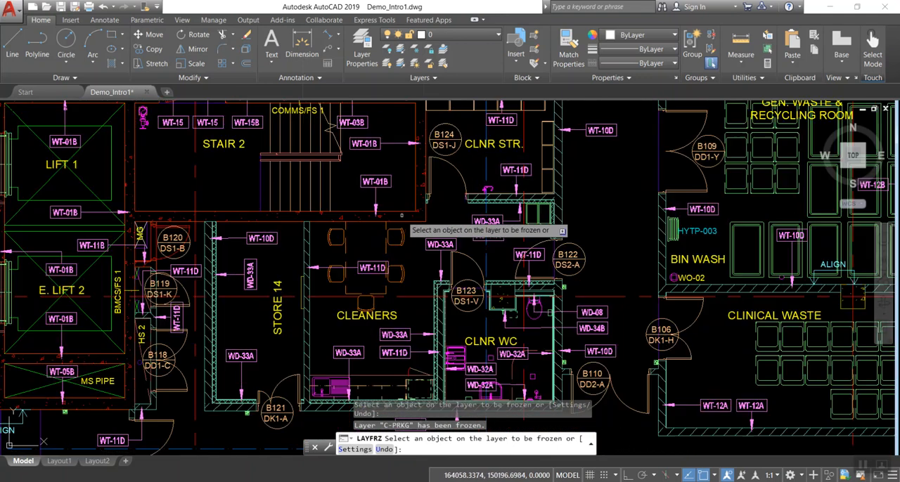
left_click(267, 241)
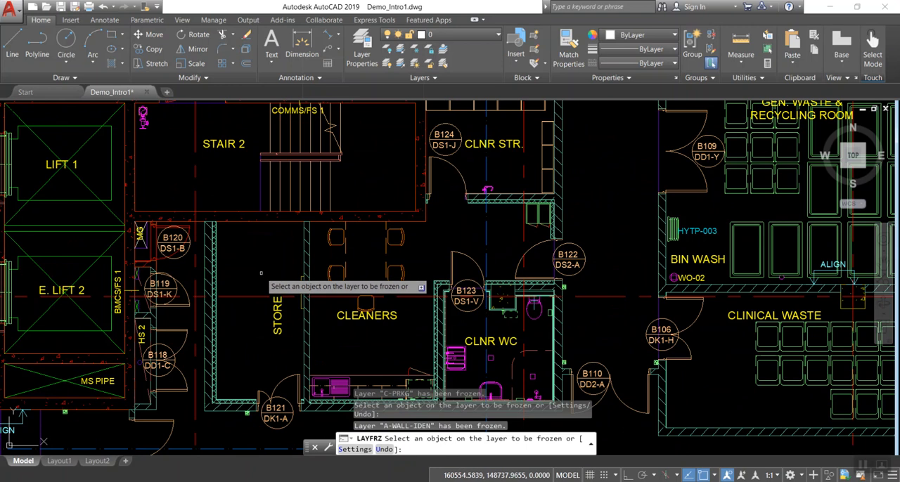
Freeze the floor pattern layer A-FLOR-PATT-1 and the bench layer Q-CASE in the EOT changing rooms
scroll(261, 273, "down", 6)
mouse_move(401, 255)
middle_mouse_down()
mouse_move(569, 213)
mouse_move(610, 191)
middle_mouse_up()
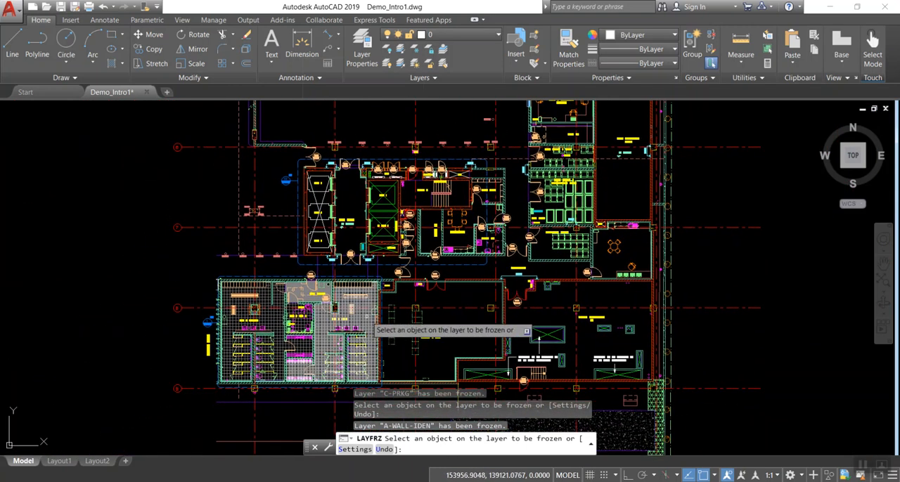
left_click(370, 325)
scroll(363, 340, "up", 3)
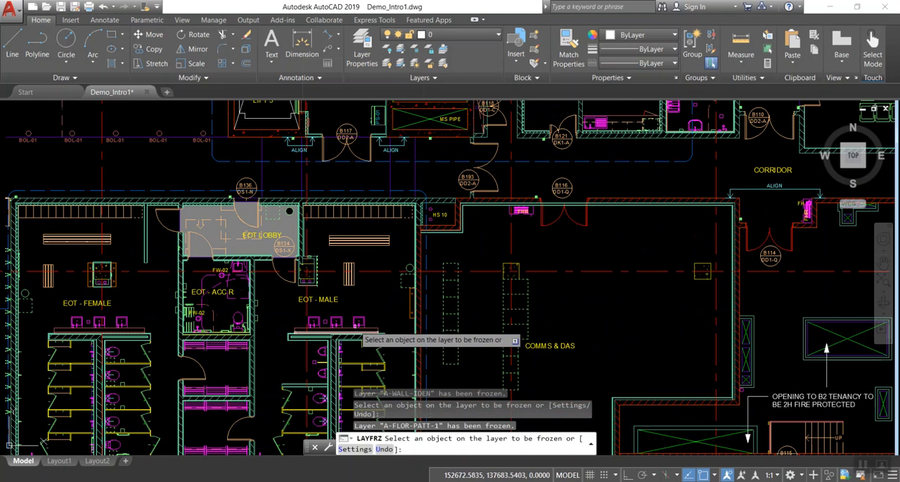
left_click(349, 277)
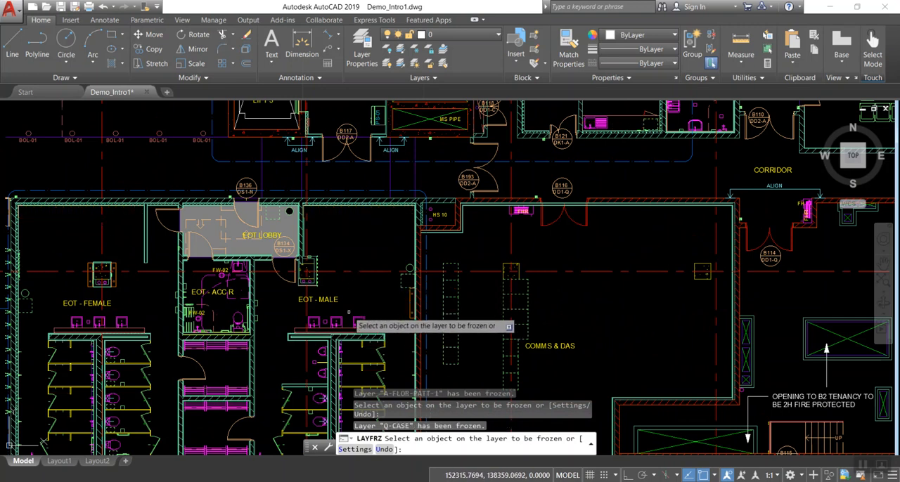
Freeze the room name layer A-AREA-IDEN by picking the COMMS & DAS label, and save the drawing
middle_click_drag(364, 309, 372, 288)
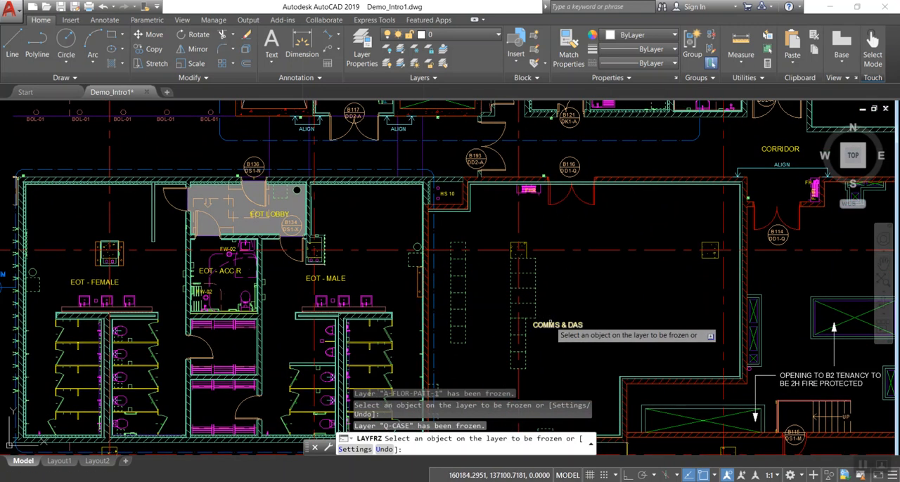
left_click(551, 325)
scroll(559, 309, "down", 5)
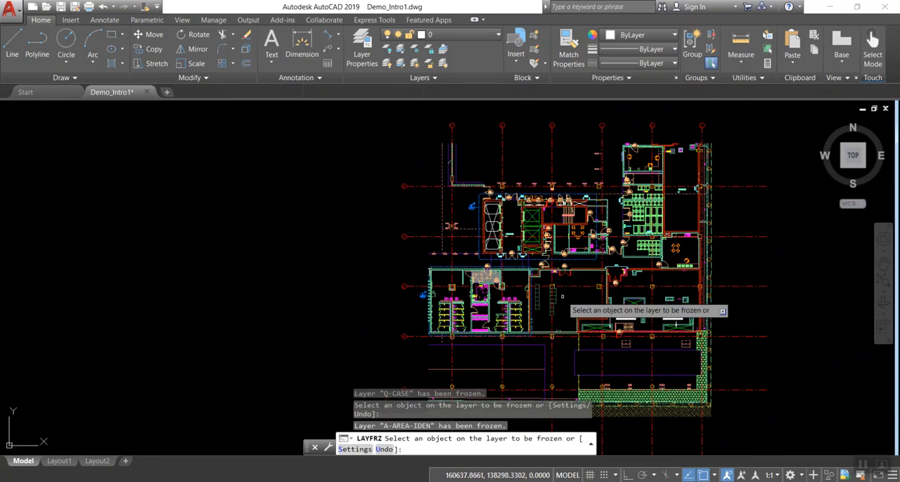
left_click(60, 6)
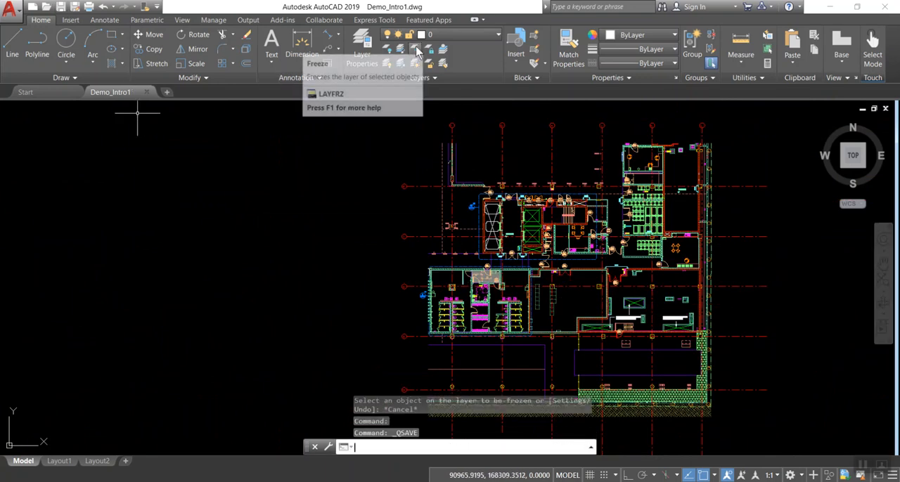
Freeze the door layers A-DOOR, A-DOOR-IDEN and A-DOOR-2 by picking door B130, its tag and a cupboard door near the lifts
scroll(500, 171, "up", 4)
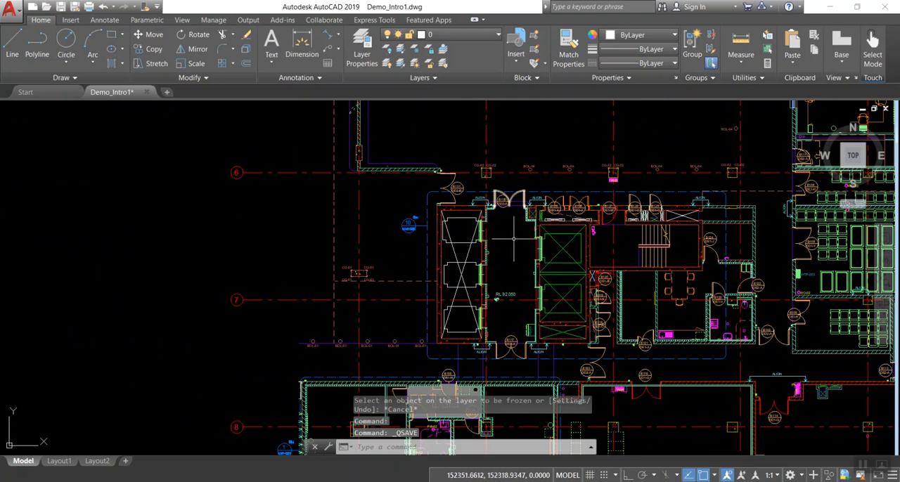
left_click(426, 64)
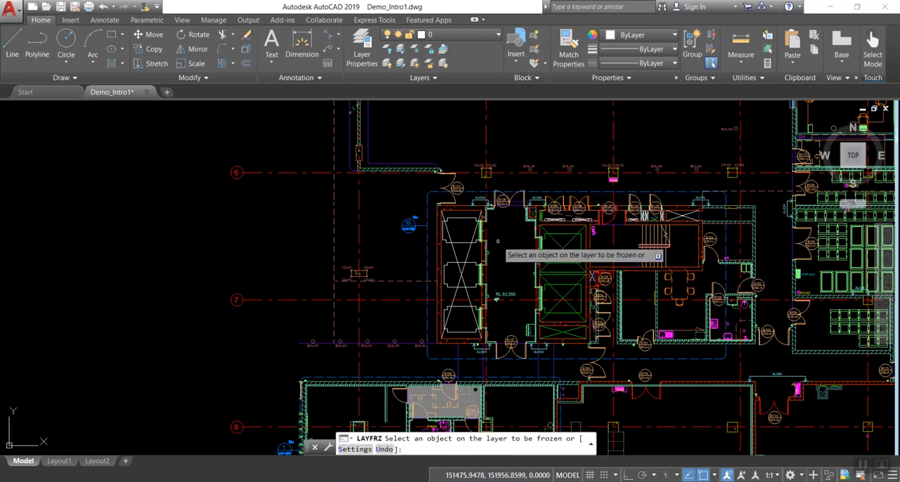
mouse_move(506, 245)
middle_mouse_down()
mouse_move(390, 229)
mouse_move(359, 240)
middle_mouse_up()
scroll(356, 237, "up", 4)
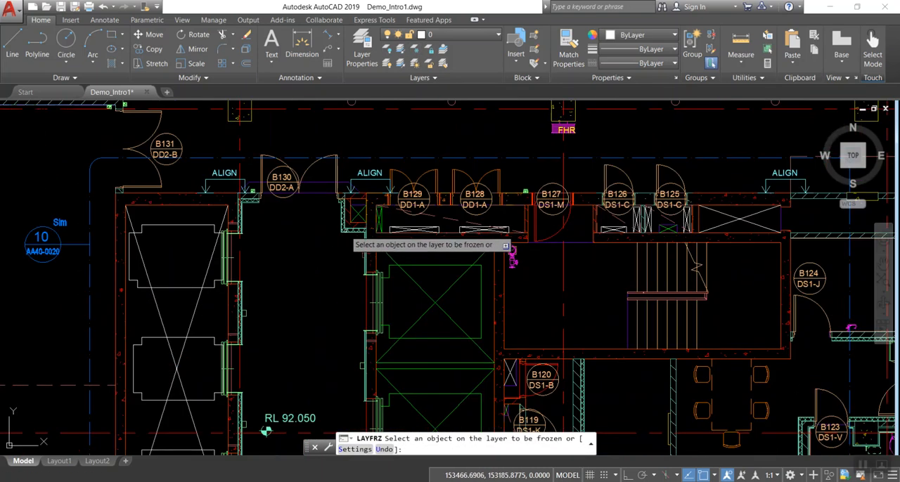
left_click(309, 166)
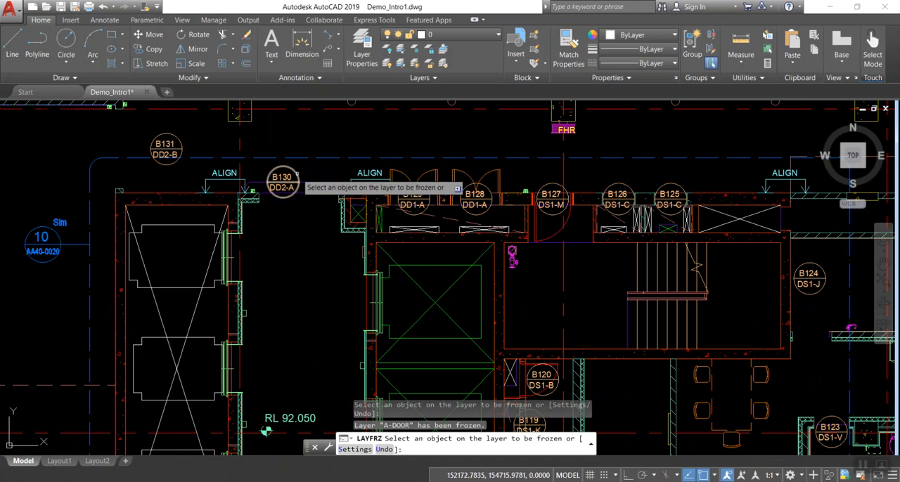
left_click(291, 174)
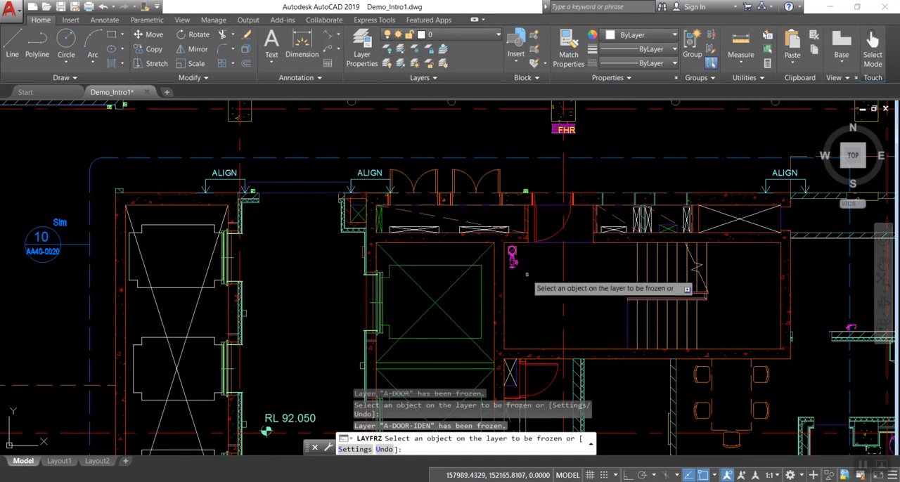
left_click(486, 173)
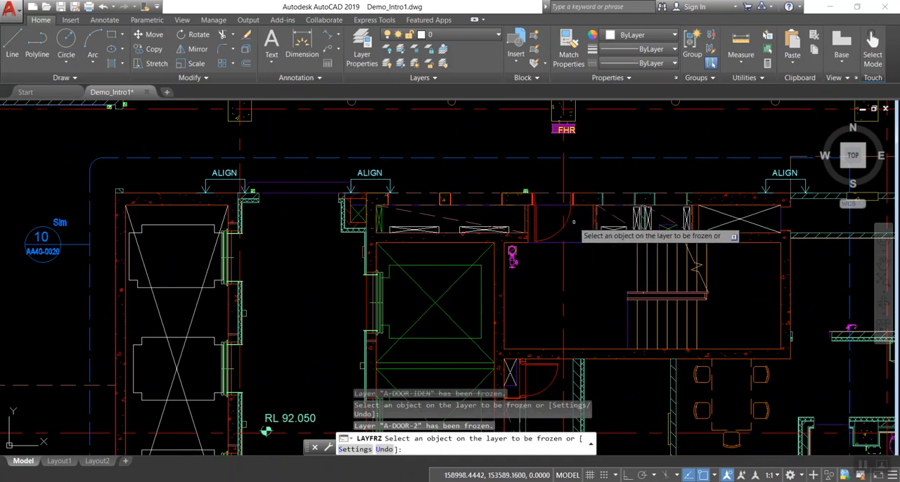
Freeze the equipment layer Q-SPCQ by picking a green rectangle in the room east of the lift core, and end the freeze command
scroll(562, 215, "down", 6)
middle_click_drag(714, 254, 515, 164)
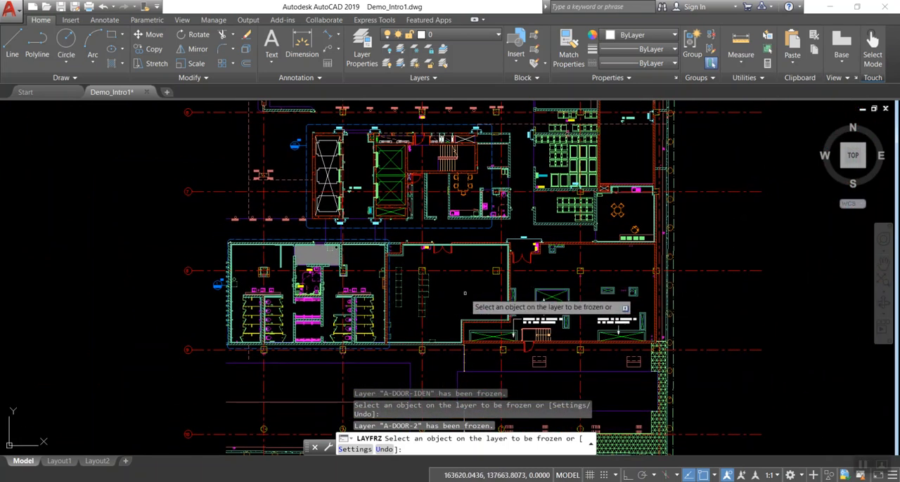
scroll(556, 232, "up", 2)
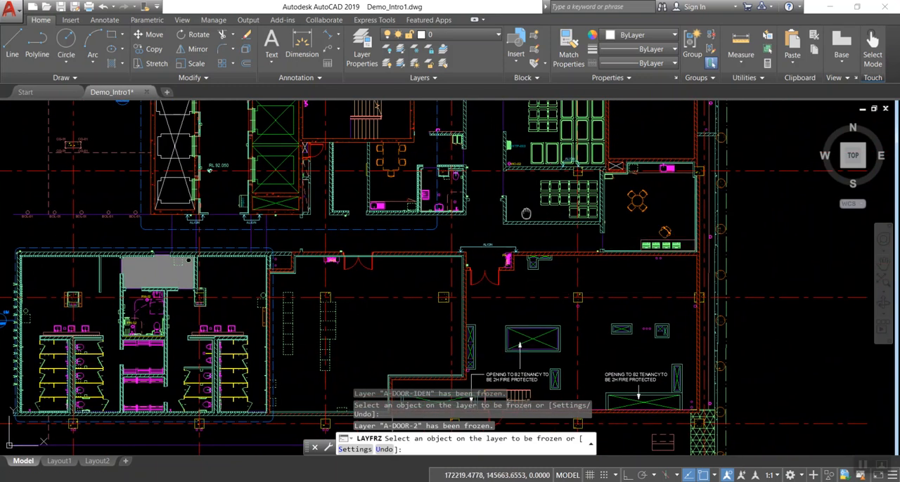
middle_click_drag(538, 180, 448, 329)
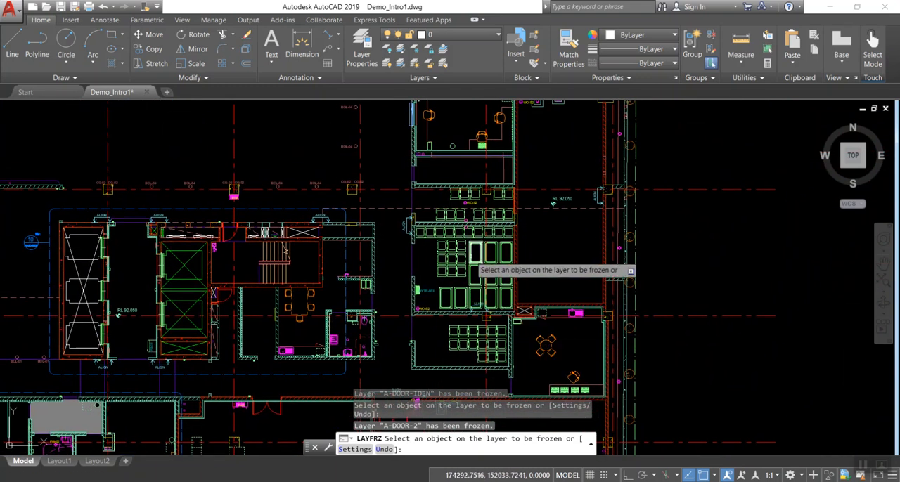
left_click(476, 265)
middle_click_drag(451, 273, 566, 169)
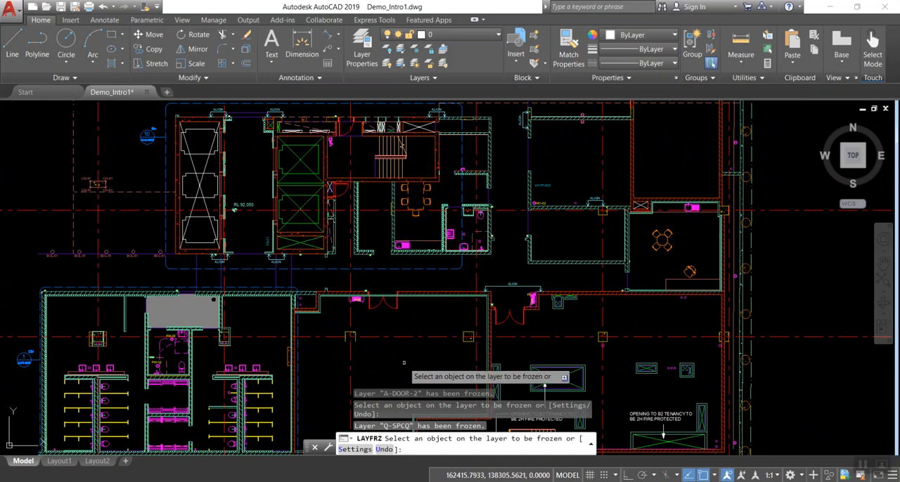
scroll(402, 361, "down", 2)
middle_click_drag(403, 361, 483, 217)
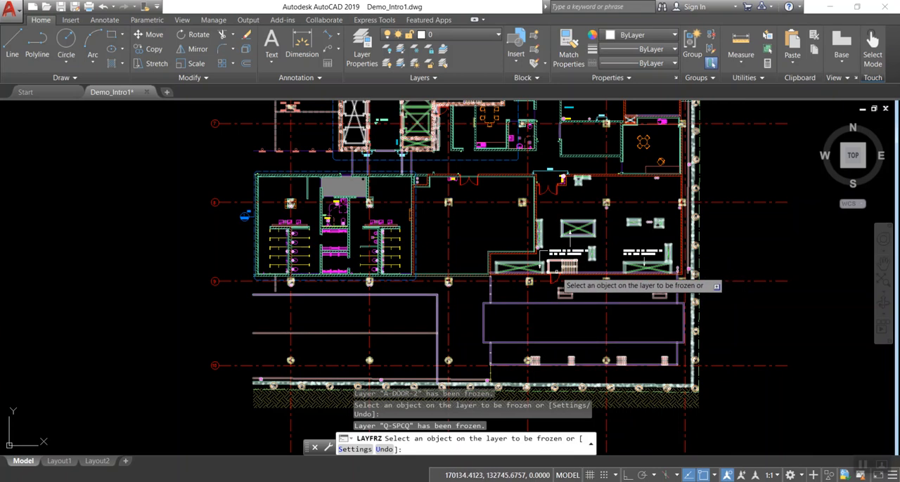
key("Escape")
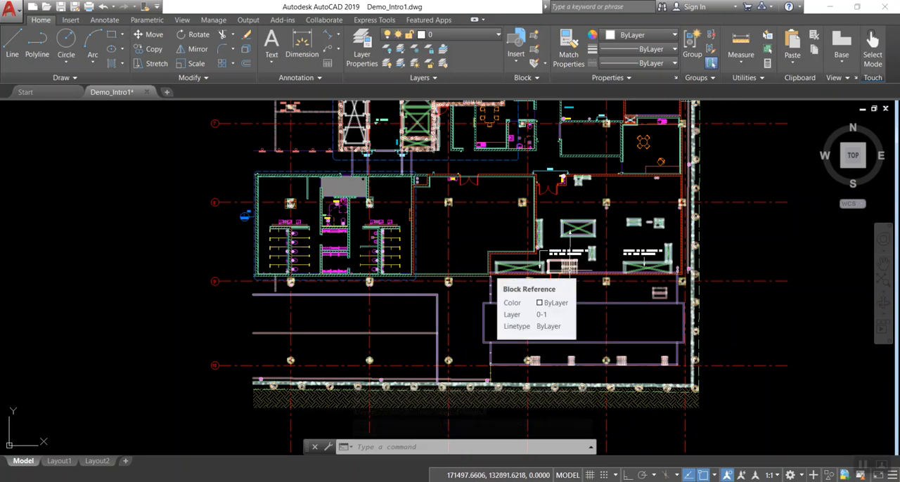
Try to burst all blocks of the floor plan with the whole drawing selected
scroll(134, 274, "down", 4)
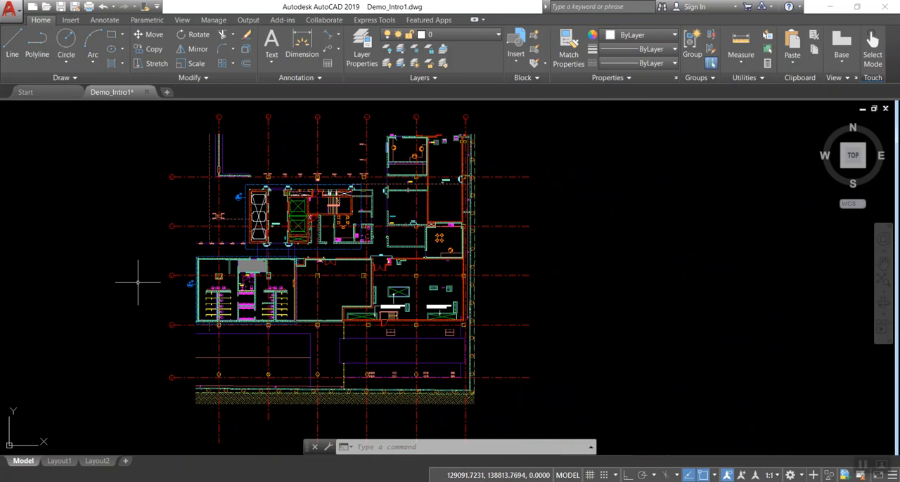
scroll(316, 273, "up", 2)
scroll(317, 272, "down", 3)
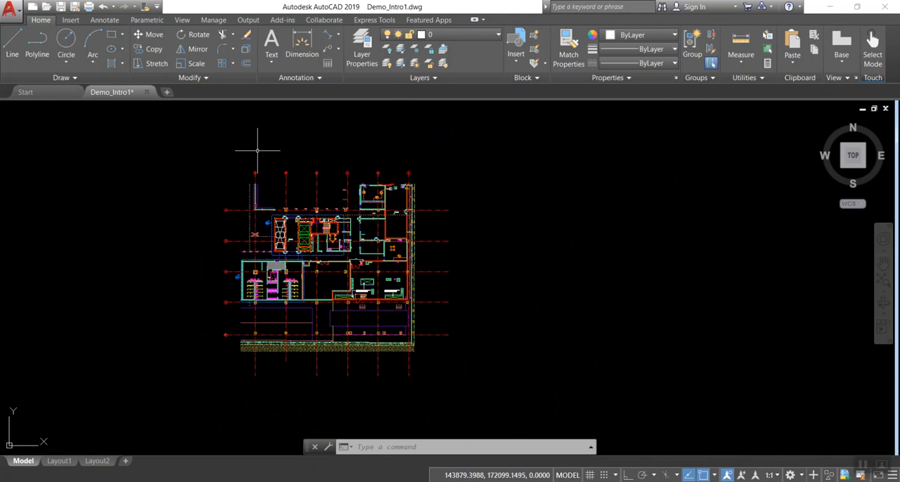
left_click(192, 155)
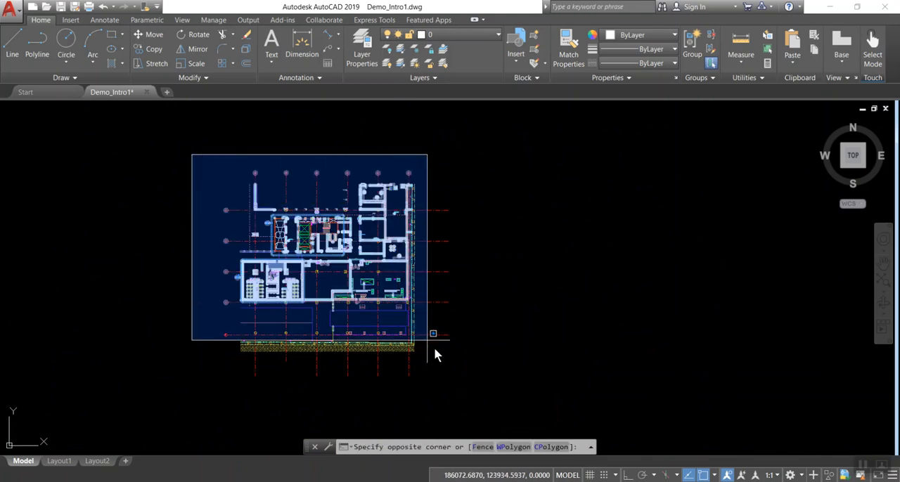
key("Escape")
left_click(513, 396)
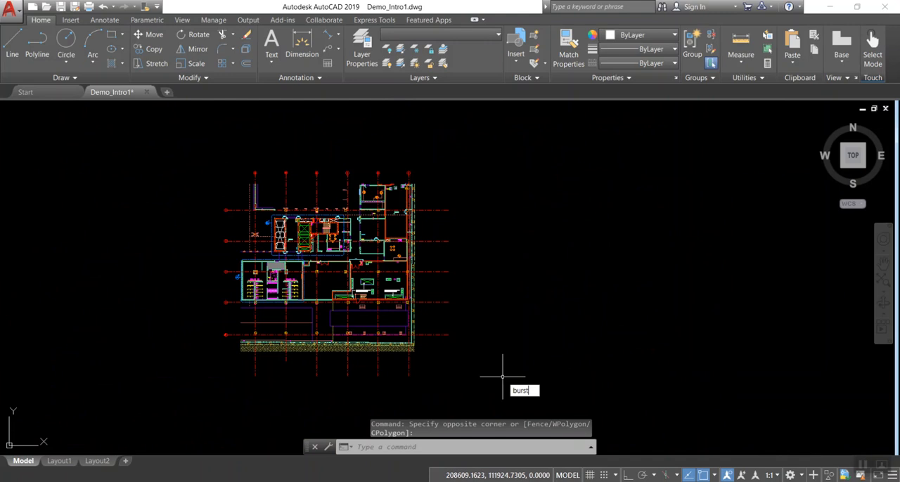
type("burst")
key("Return")
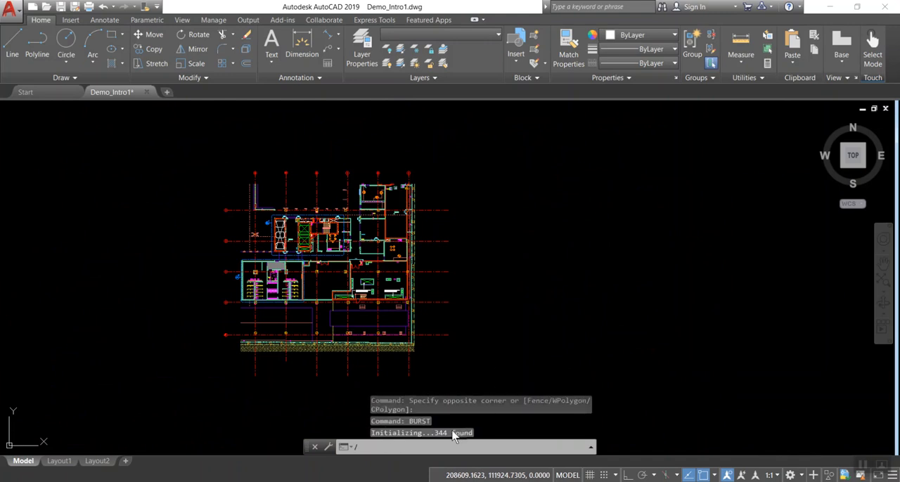
left_click(505, 314)
key("Escape")
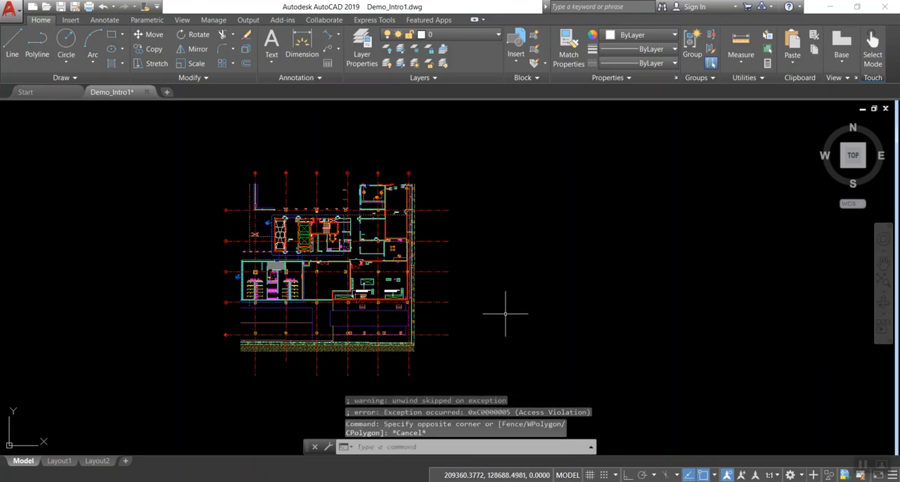
key("Escape")
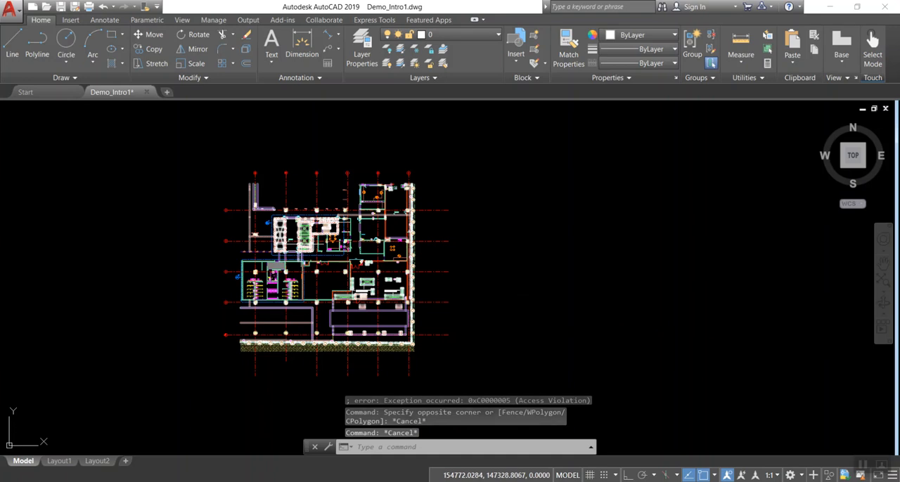
Explode the entire floor plan, including the large block on layer 0-1, with everything selected
left_click(302, 245)
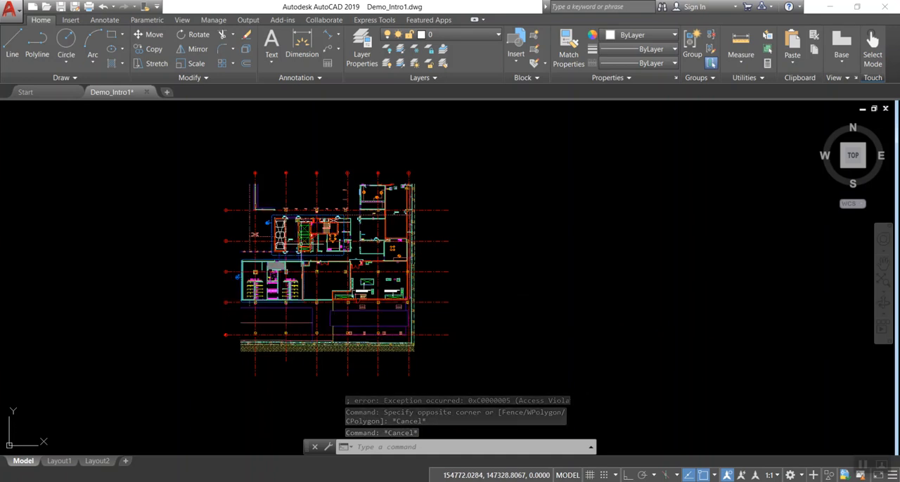
left_click(191, 143)
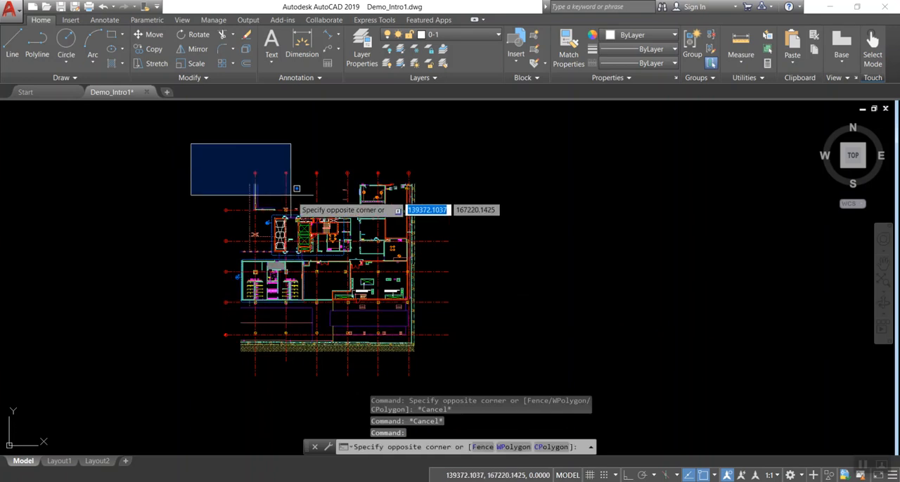
left_click(481, 391)
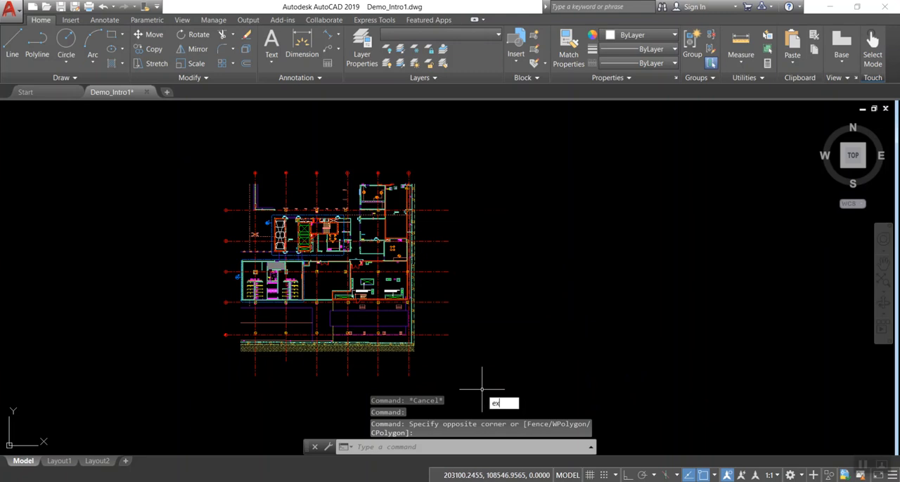
type("x")
key("Return")
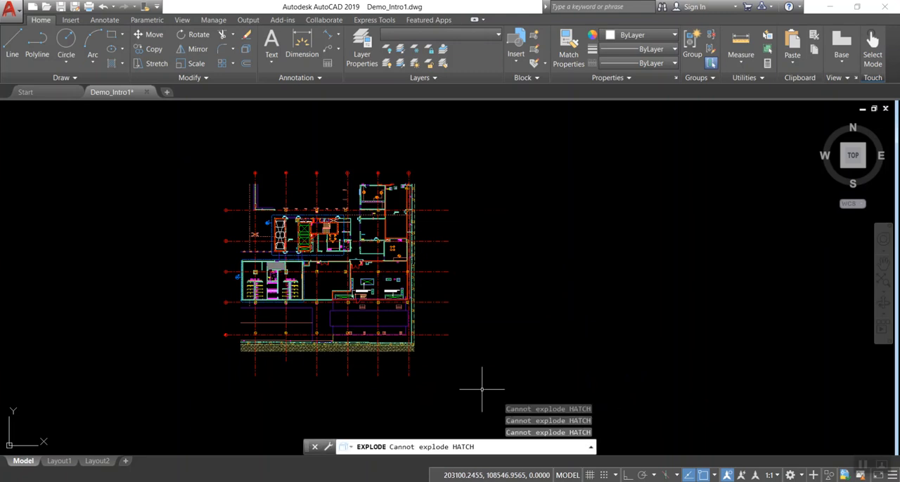
scroll(322, 266, "up", 9)
scroll(345, 209, "down", 8)
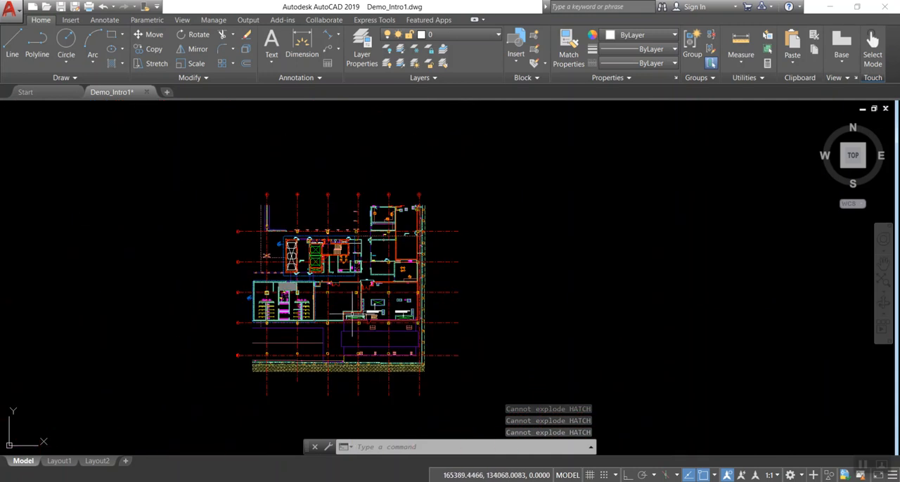
scroll(389, 309, "up", 6)
scroll(386, 330, "down", 4)
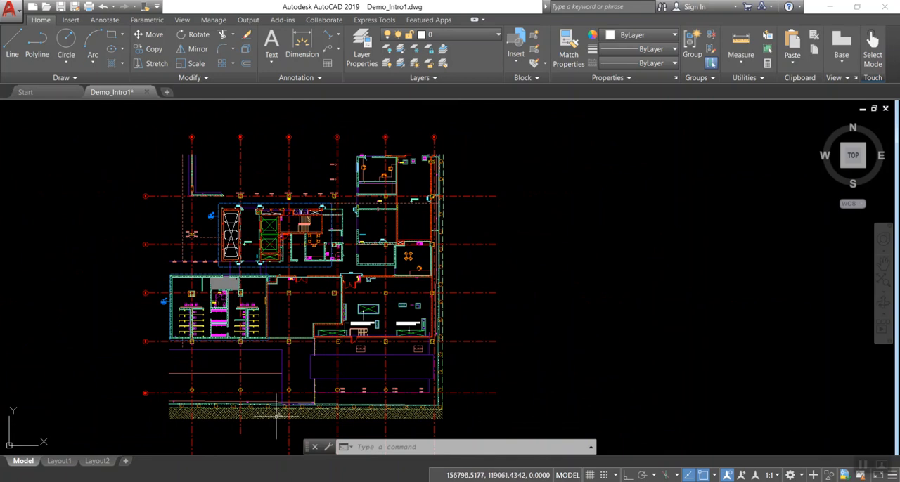
key("Escape")
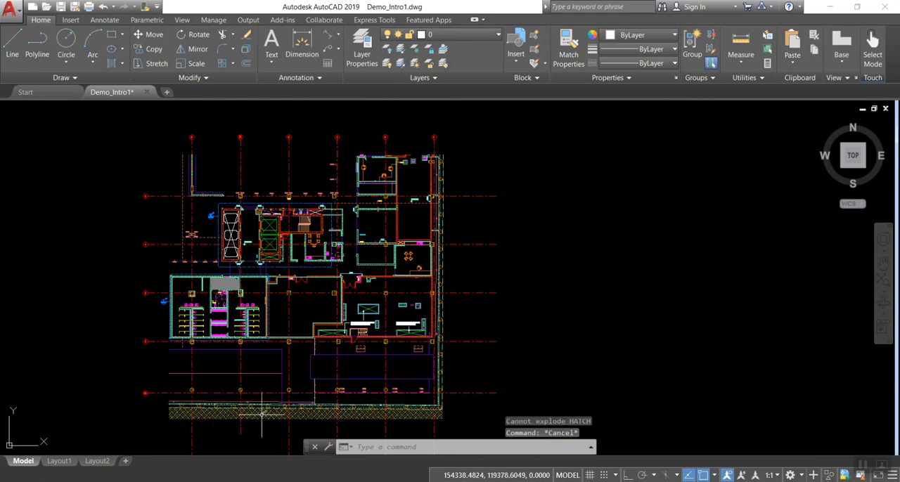
Freeze layers A-DETL and 0-2 by picking a green lift car and a white lift car in the core
scroll(299, 245, "up", 2)
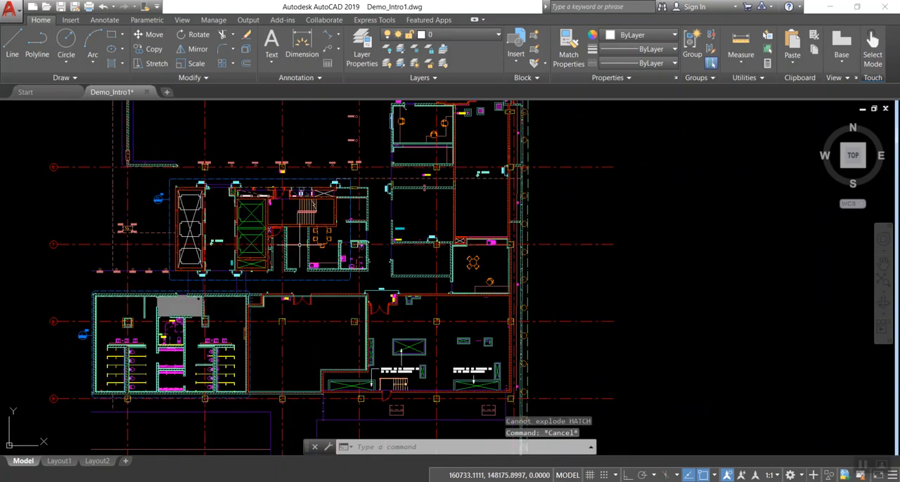
scroll(265, 241, "up", 4)
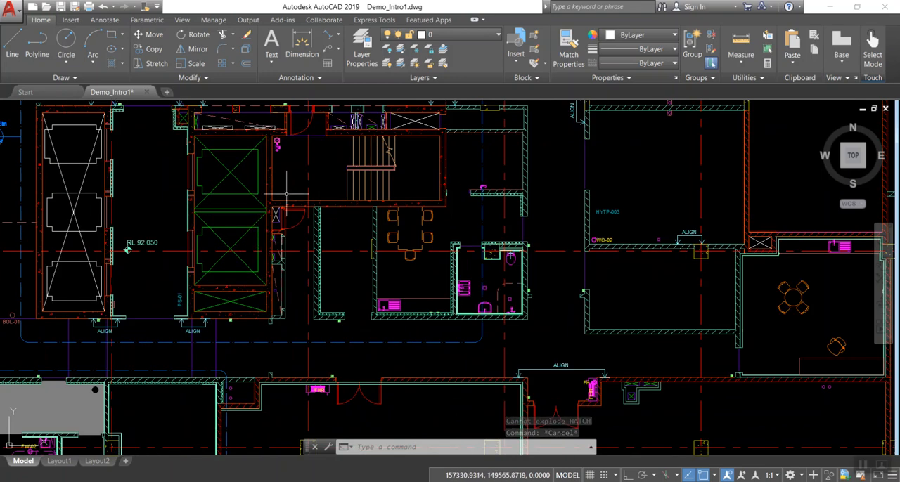
left_click(415, 49)
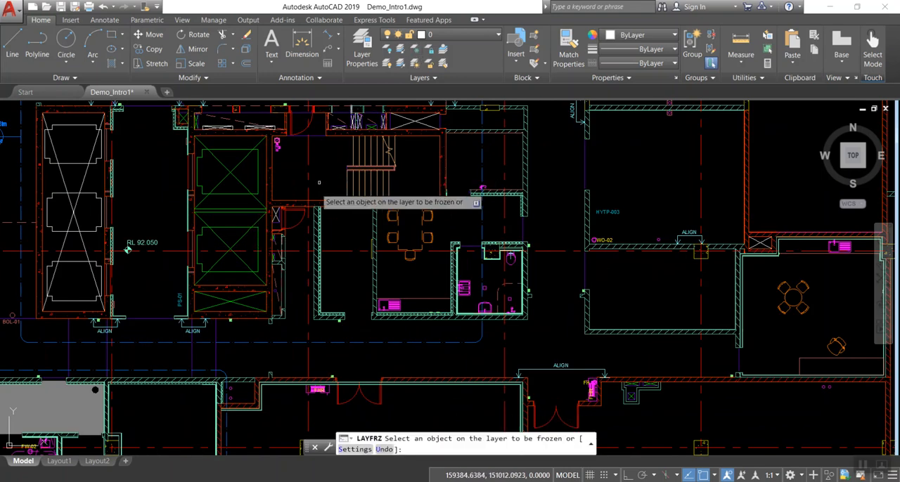
left_click(257, 240)
scroll(258, 239, "down", 2)
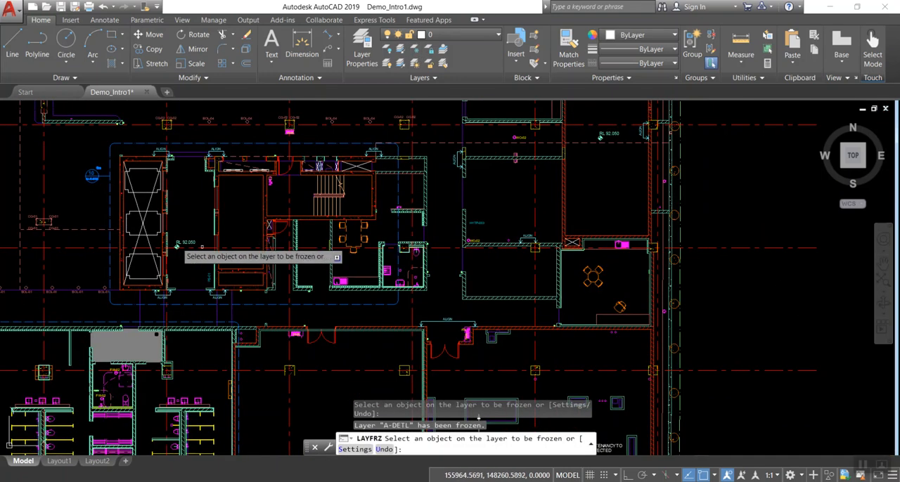
left_click(153, 211)
scroll(339, 222, "down", 2)
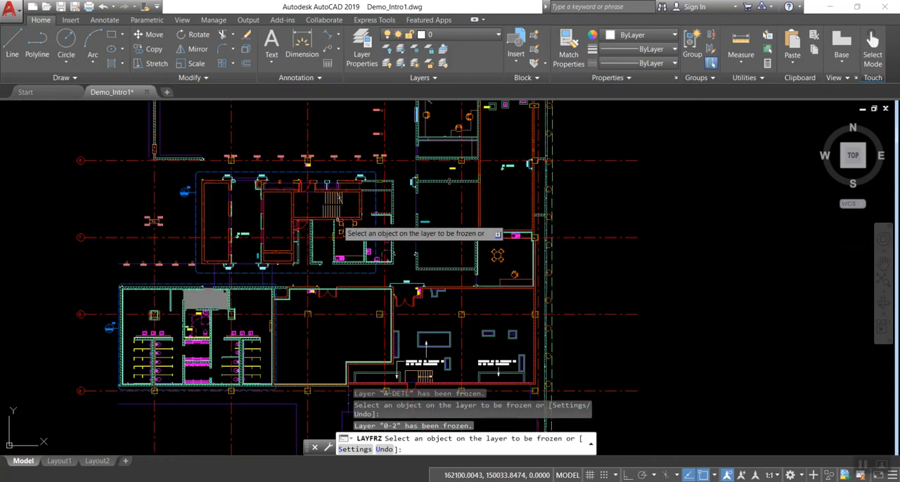
Freeze the foundation layers S-FNDN-1 and S-FNDN by picking the pile circles along the southern boundary wall
mouse_move(361, 349)
middle_mouse_down()
mouse_move(427, 230)
mouse_move(443, 158)
middle_mouse_up()
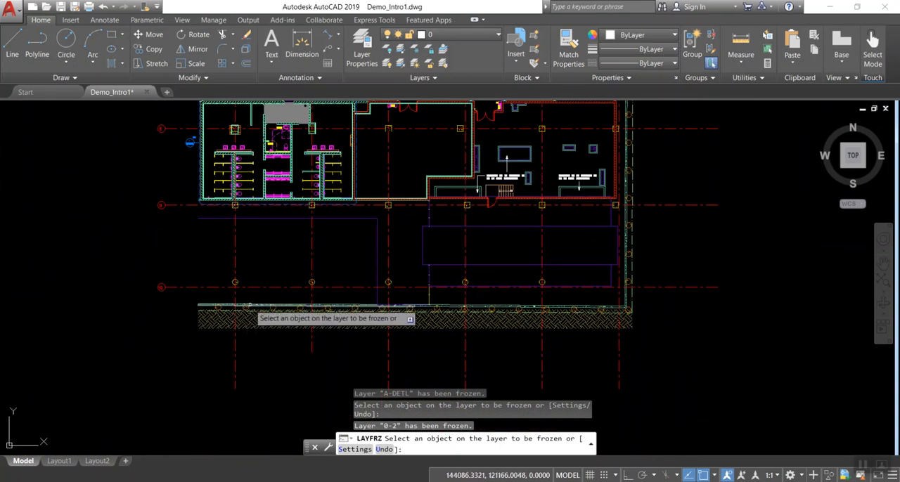
scroll(240, 315, "up", 4)
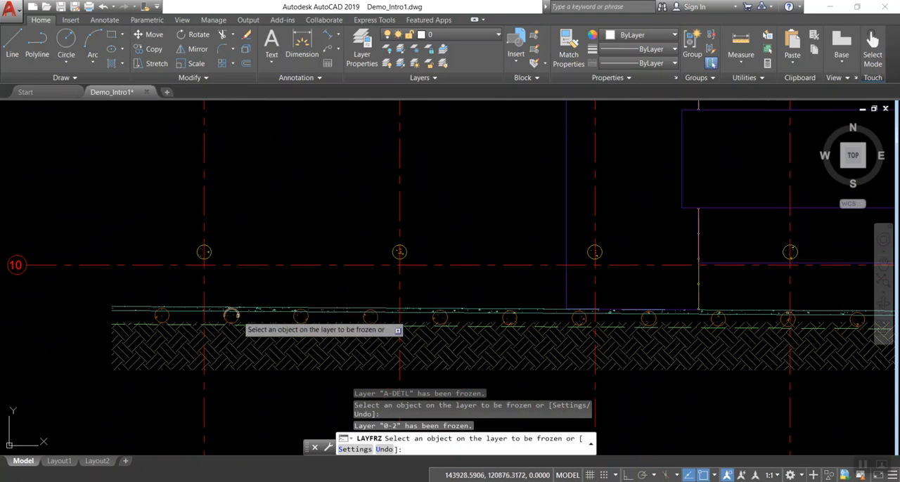
left_click(236, 316)
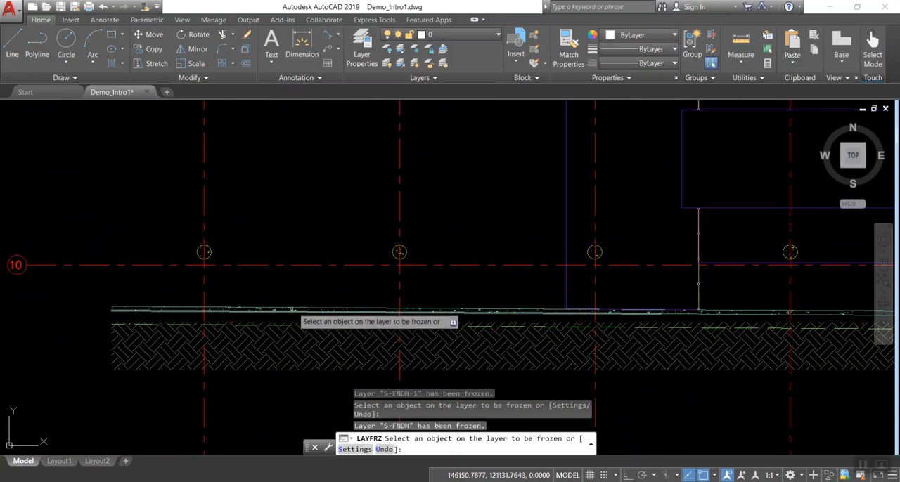
scroll(296, 313, "down", 4)
scroll(605, 295, "up", 3)
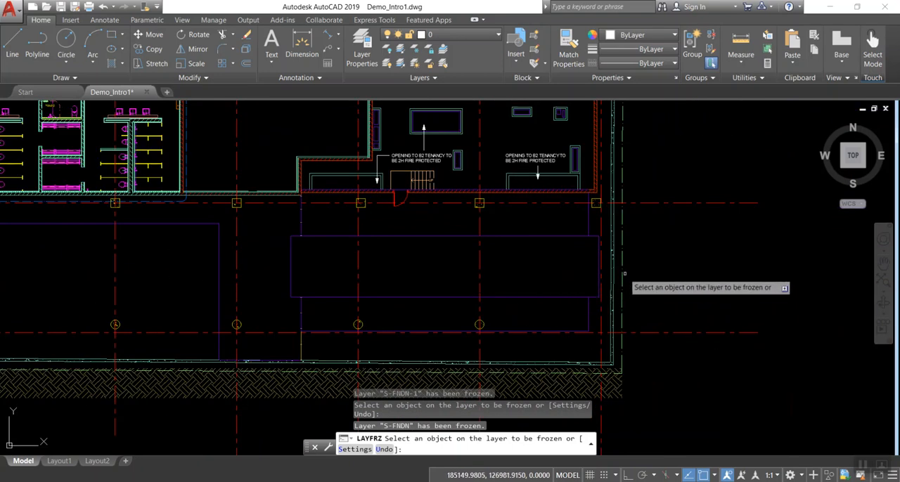
Freeze layers C-PROP-LINE, A-WALL-4 and A-WALL-PATT-3 by picking the property line, wall line and wall hatch along the eastern boundary
left_click(622, 281)
left_click(615, 276)
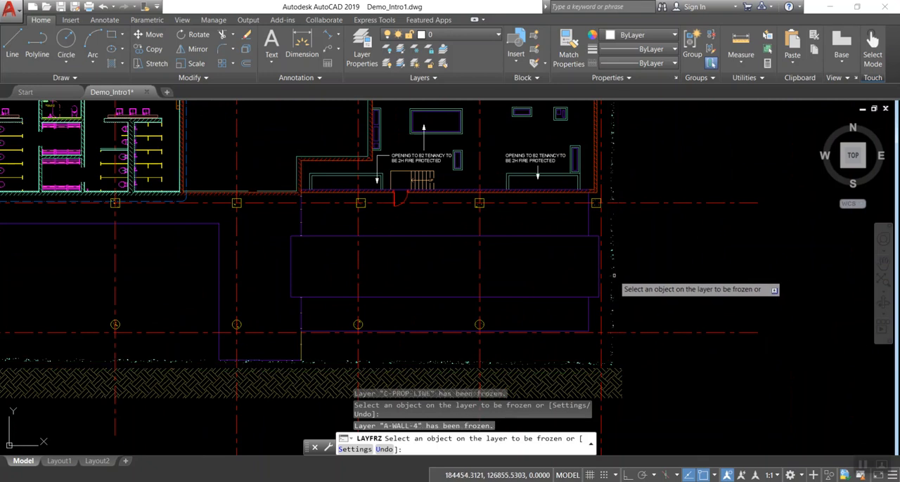
left_click(612, 276)
scroll(614, 275, "down", 2)
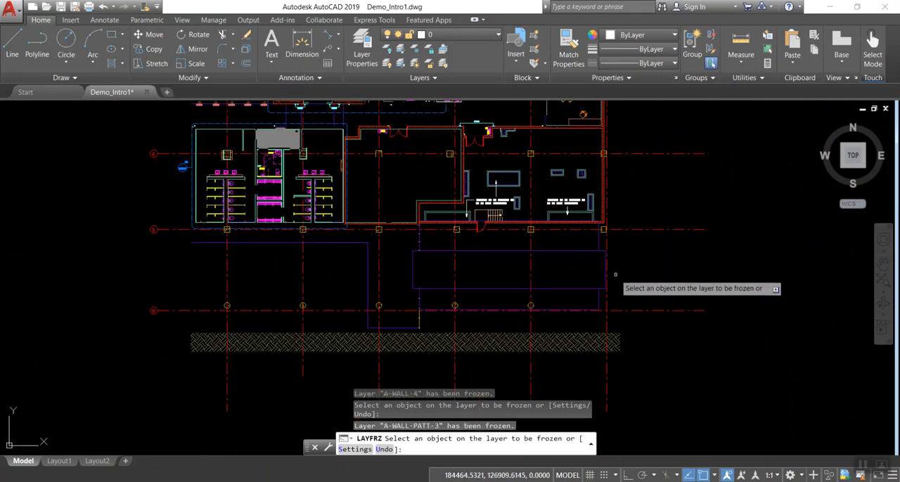
Save the drawing and end the layer freeze command
scroll(615, 275, "down", 2)
middle_click_drag(254, 236, 194, 307)
left_click(61, 6)
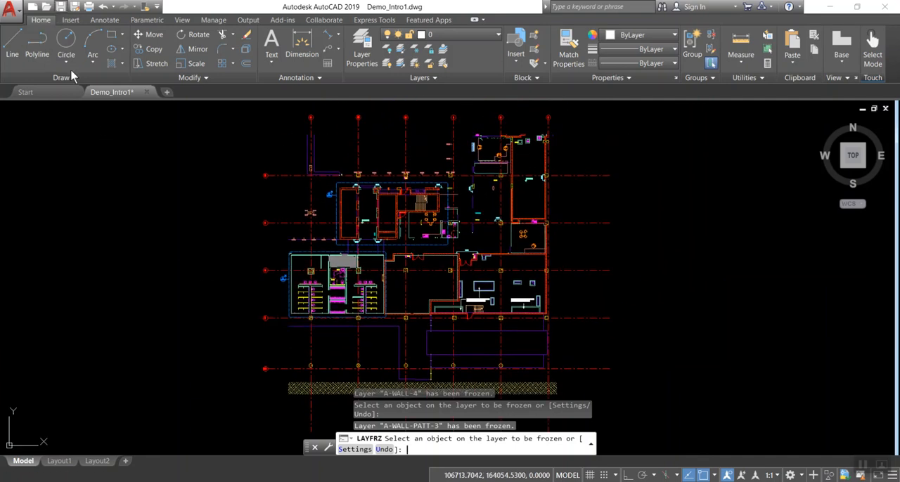
key("Escape")
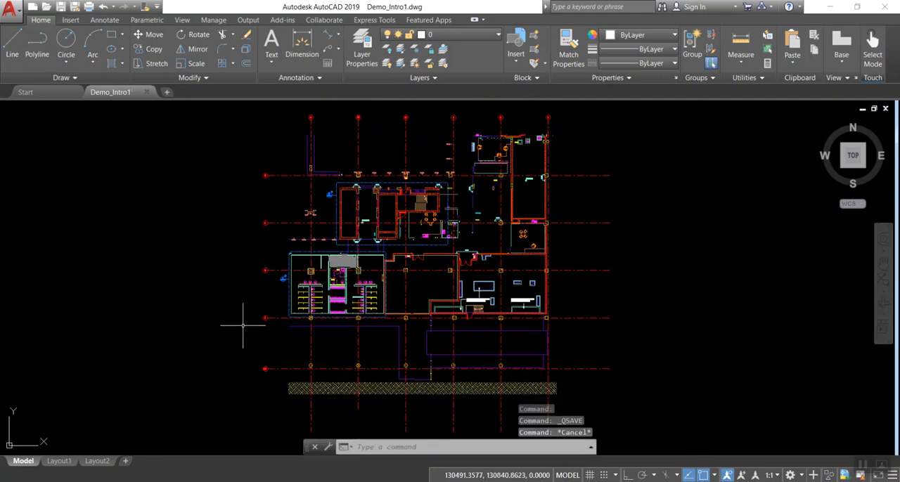
Erase the long strip of earth hatching south of the building by enclosing all of it in a selection window
middle_click_drag(227, 373, 168, 311)
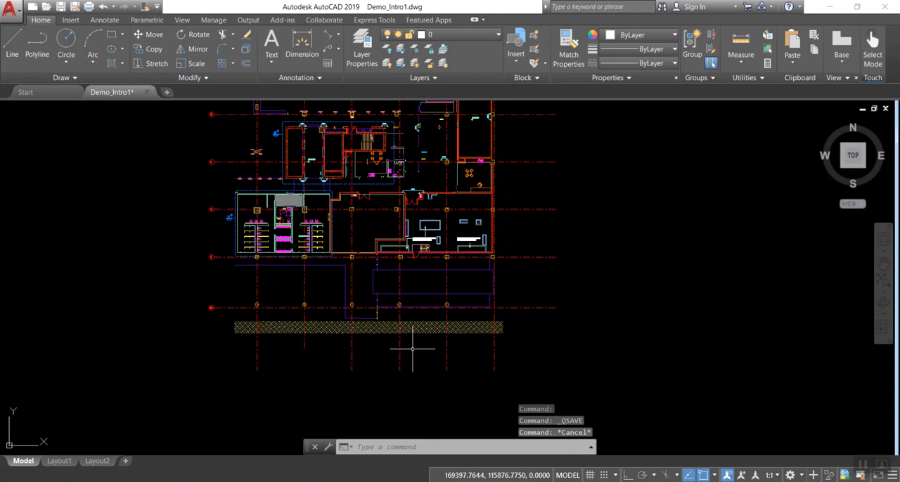
scroll(408, 344, "up", 6)
scroll(333, 338, "down", 5)
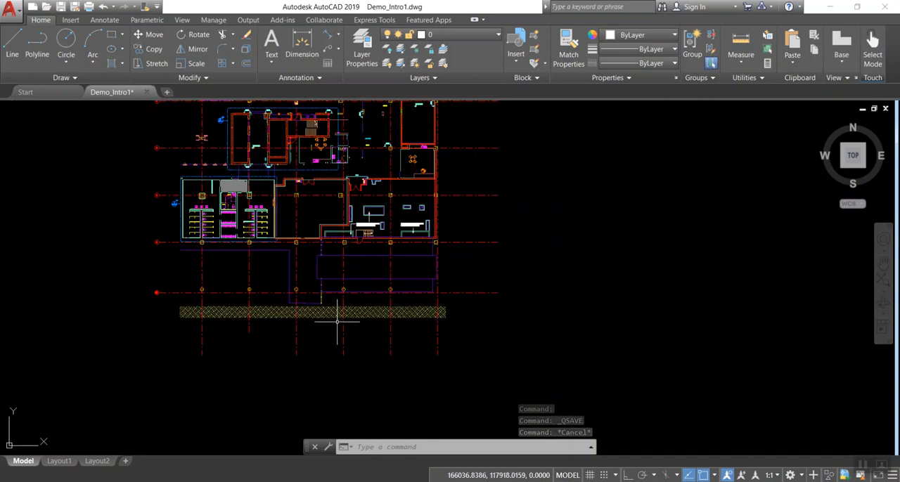
left_click(176, 298)
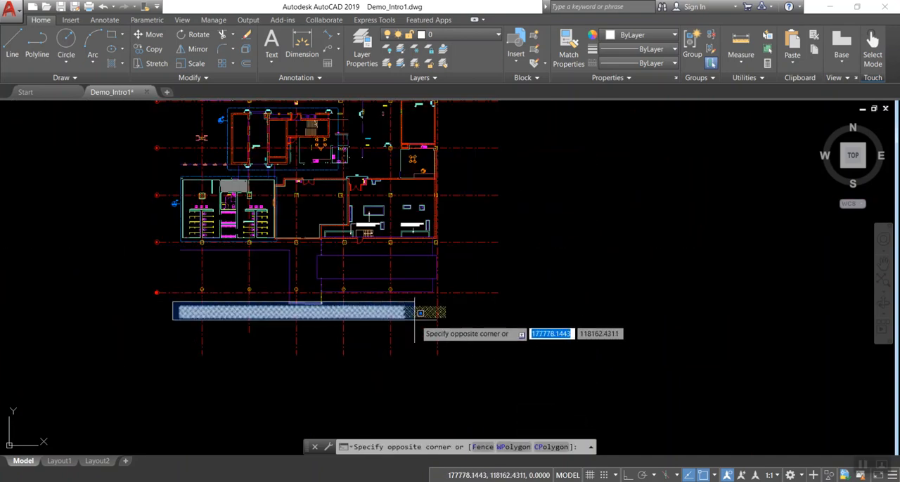
key("Escape")
scroll(347, 316, "up", 2)
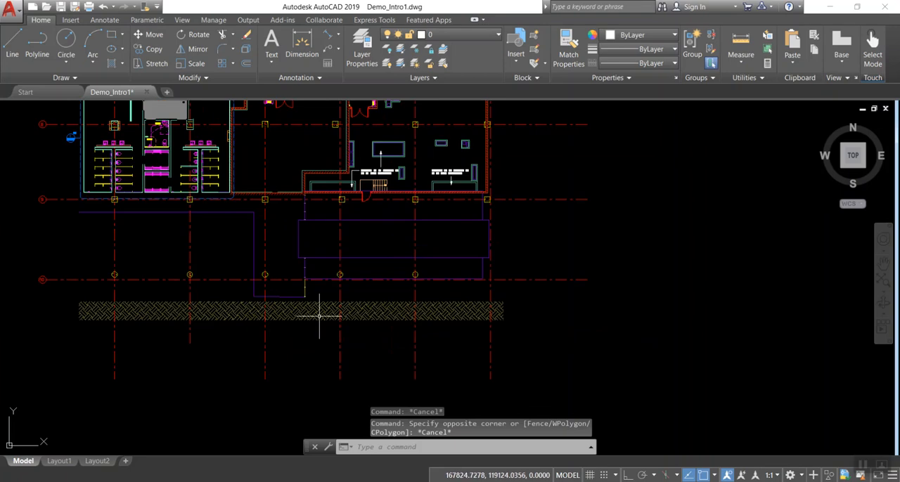
left_click(70, 301)
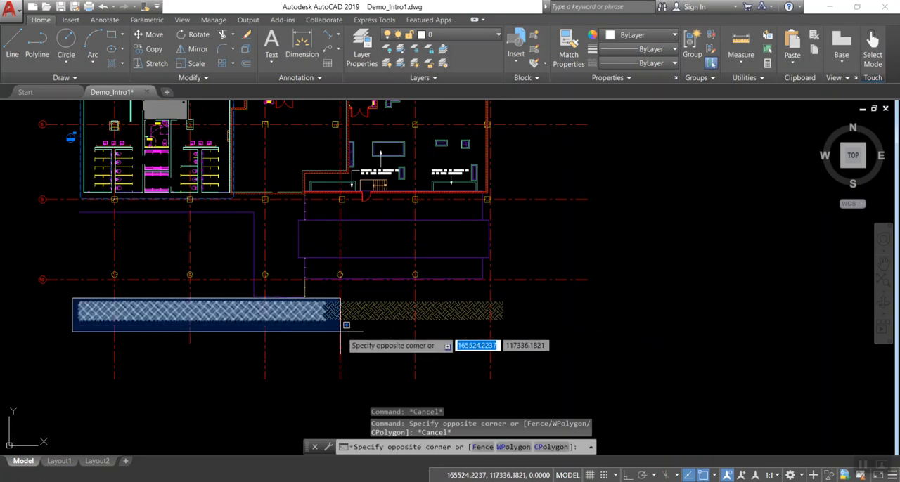
left_click(522, 329)
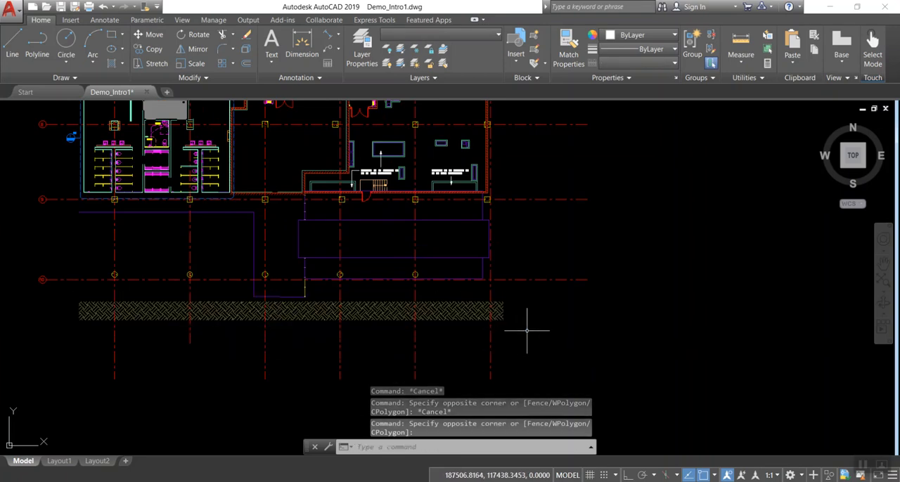
key("Delete")
Select the bubble of grid J with a window that fully encloses it, and clear the selection
scroll(413, 258, "down", 5)
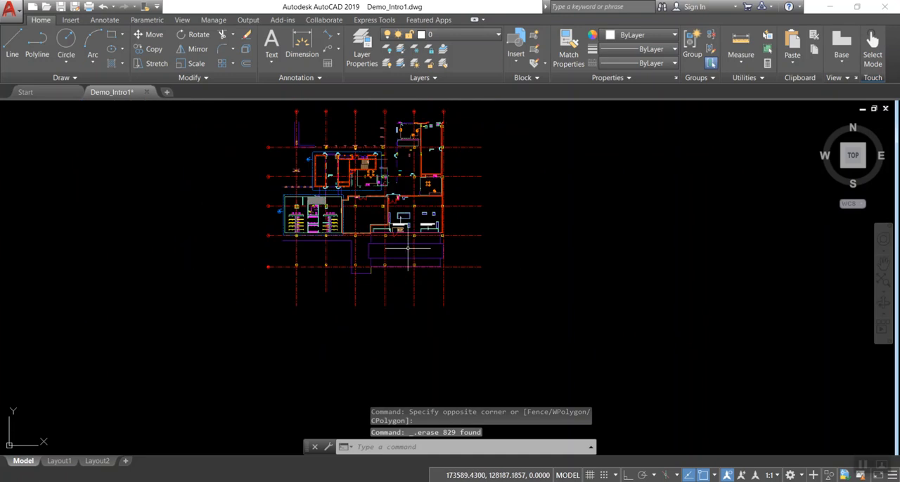
scroll(356, 218, "up", 7)
scroll(417, 367, "down", 4)
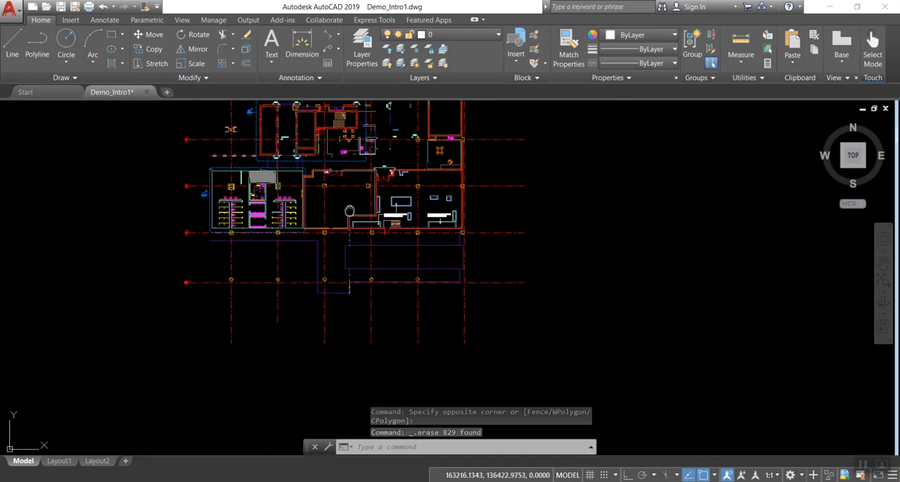
scroll(340, 209, "up", 6)
middle_click_drag(340, 208, 343, 298)
scroll(350, 291, "down", 3)
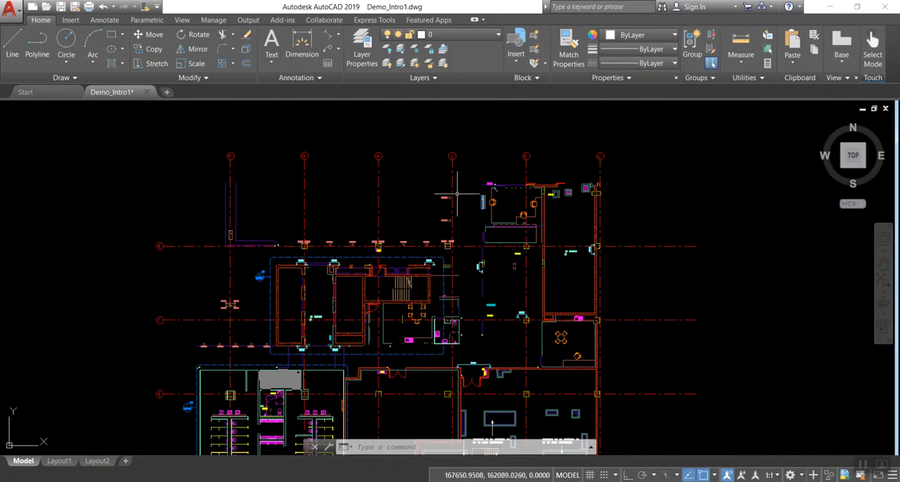
scroll(442, 177, "up", 2)
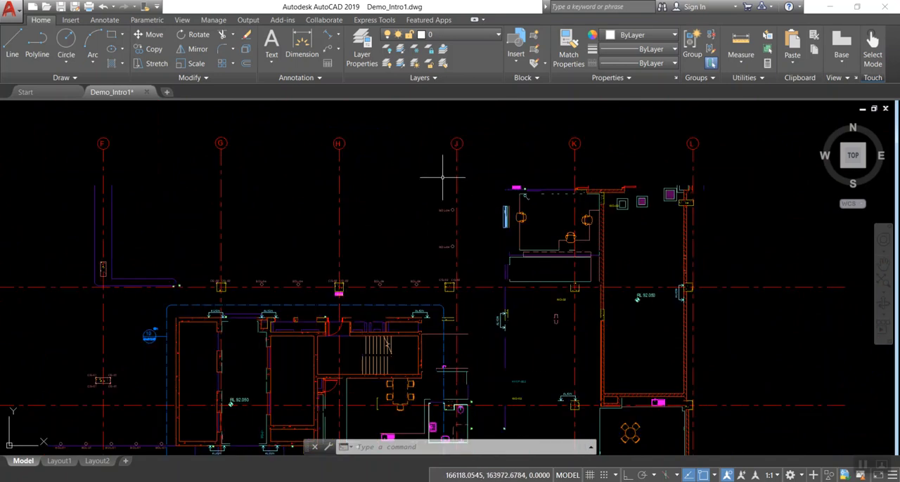
left_click(433, 128)
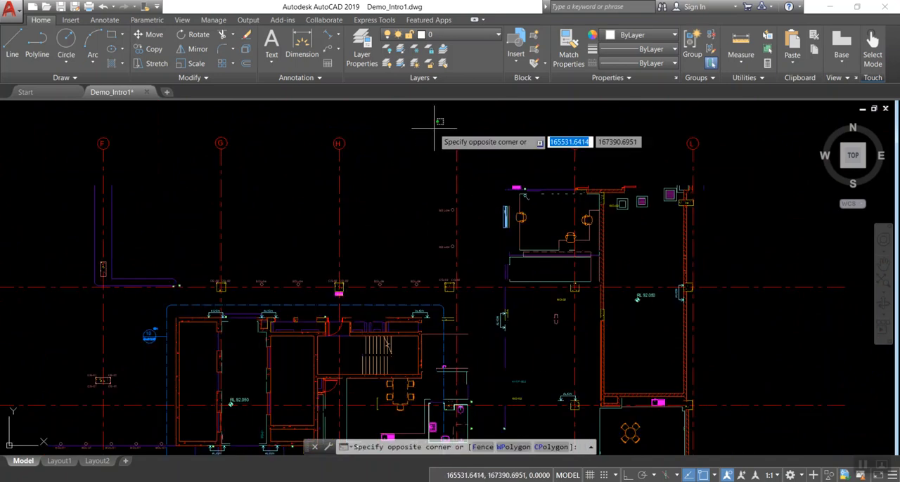
left_click(476, 150)
scroll(475, 151, "up", 2)
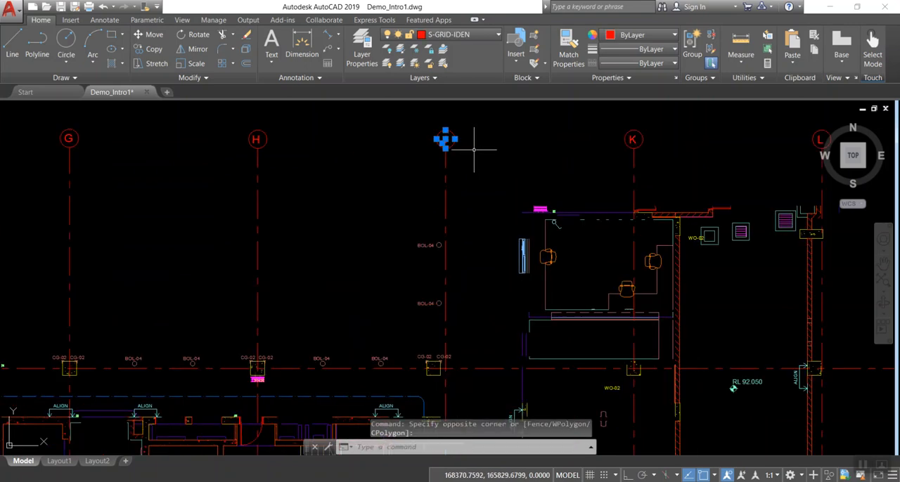
scroll(459, 146, "up", 2)
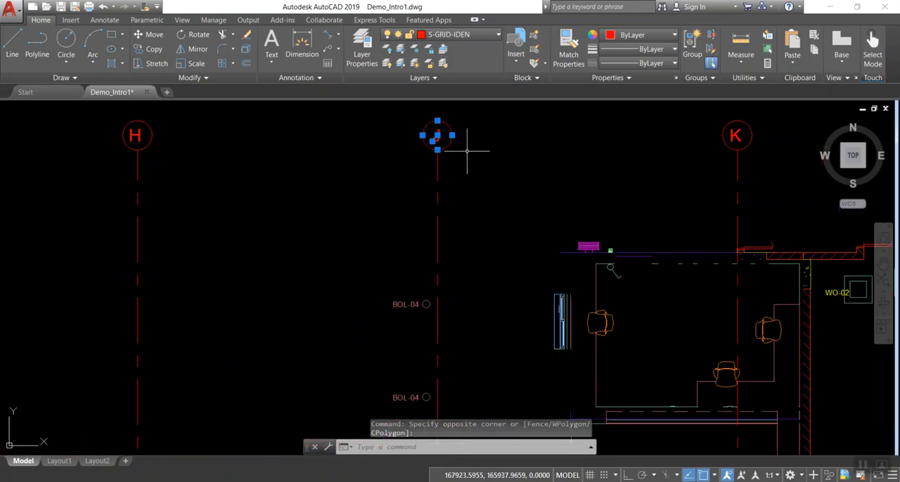
key("Escape")
Try to select the bubble of grid J with selection windows that enclose only part of it
middle_click_drag(467, 155, 431, 252)
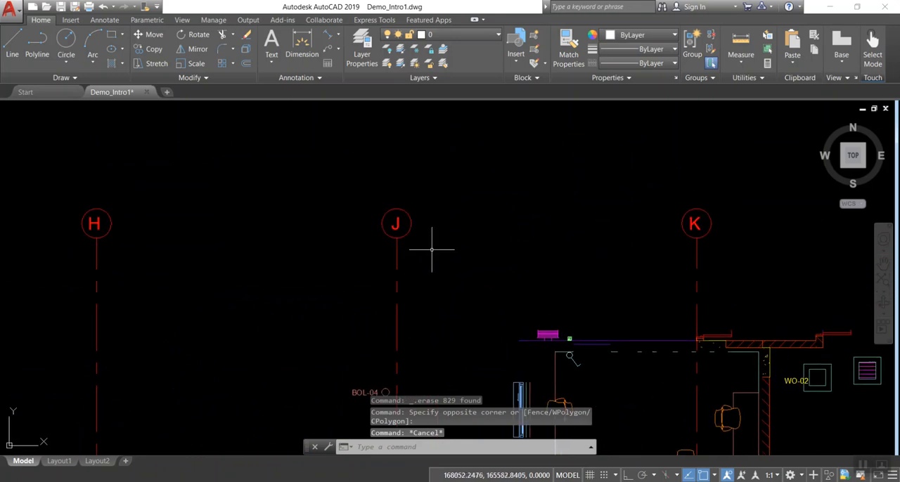
scroll(443, 235, "down", 2)
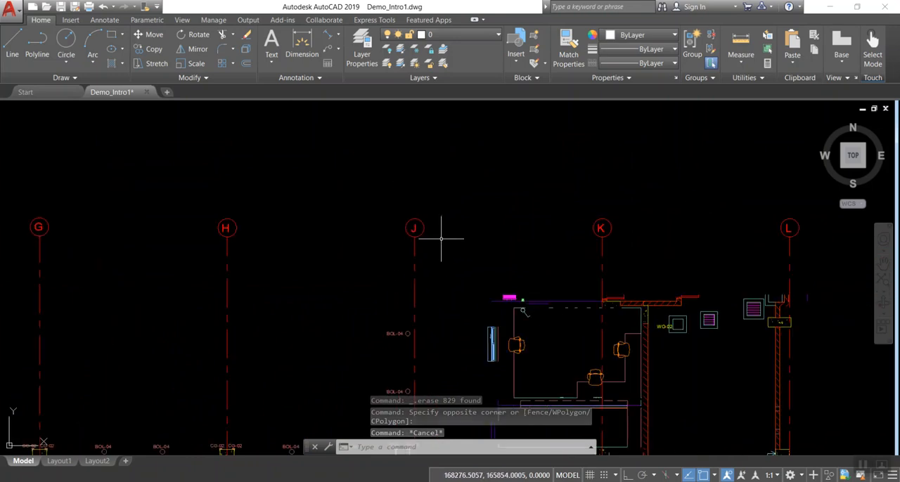
left_click(396, 214)
left_click(413, 225)
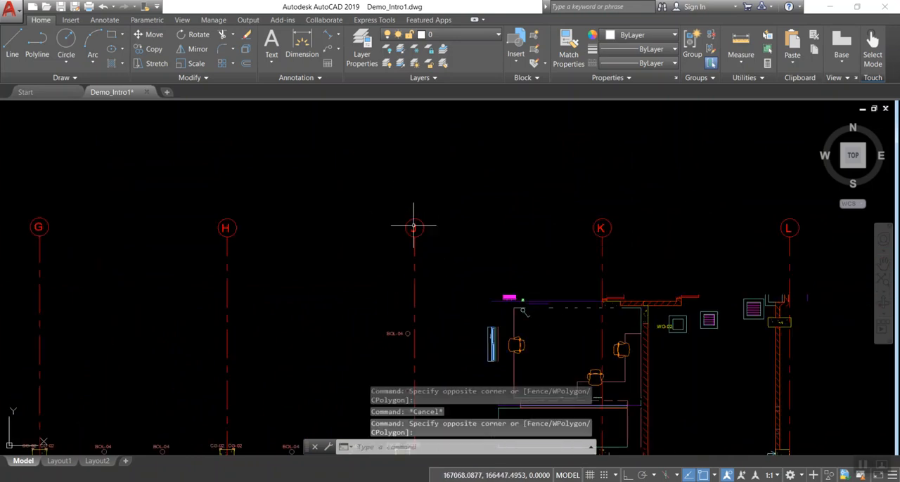
left_click(399, 219)
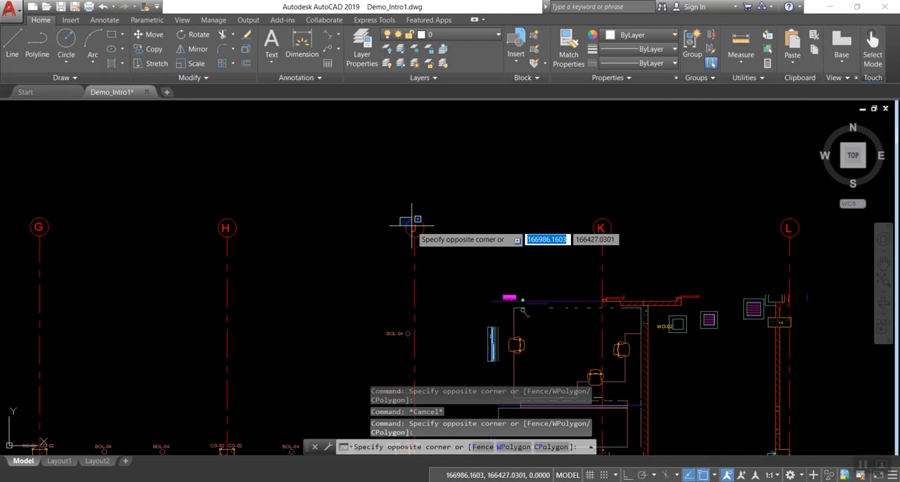
left_click(412, 226)
left_click(403, 218)
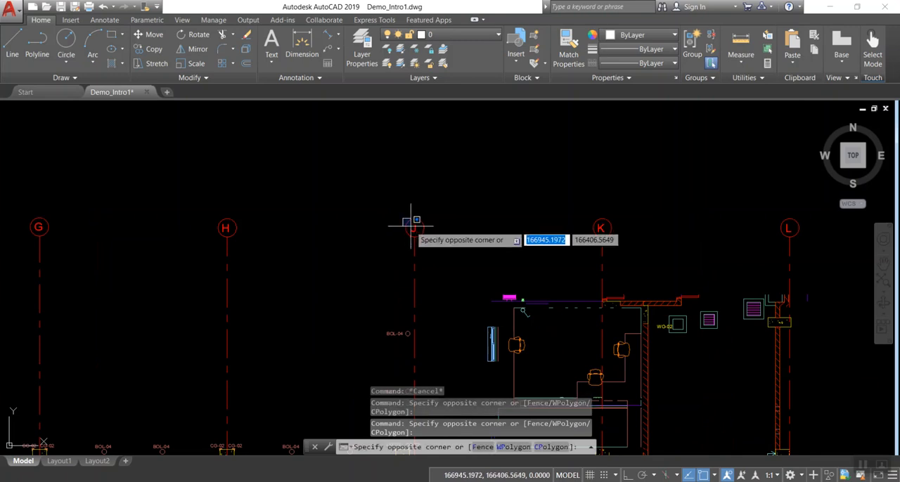
left_click(411, 227)
scroll(448, 247, "up", 4)
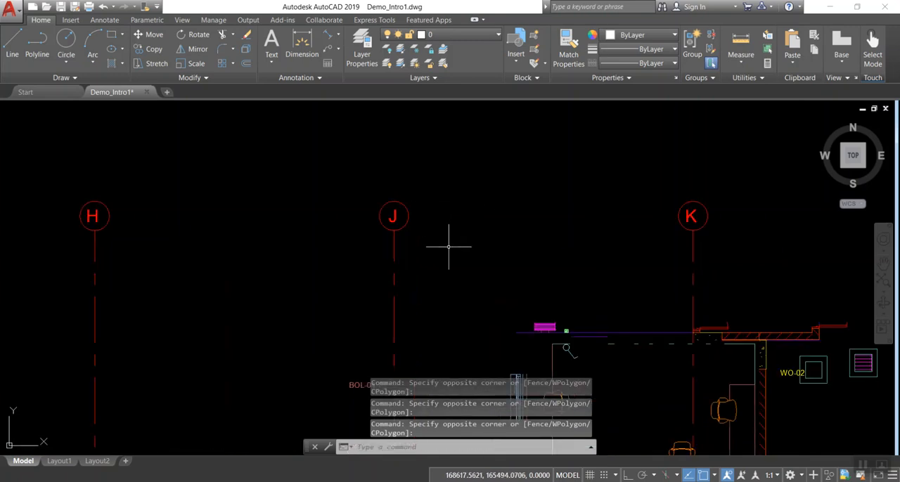
Select the circle of grid J with a crossing window that only touches its edge, and clear the selection
left_click(408, 216)
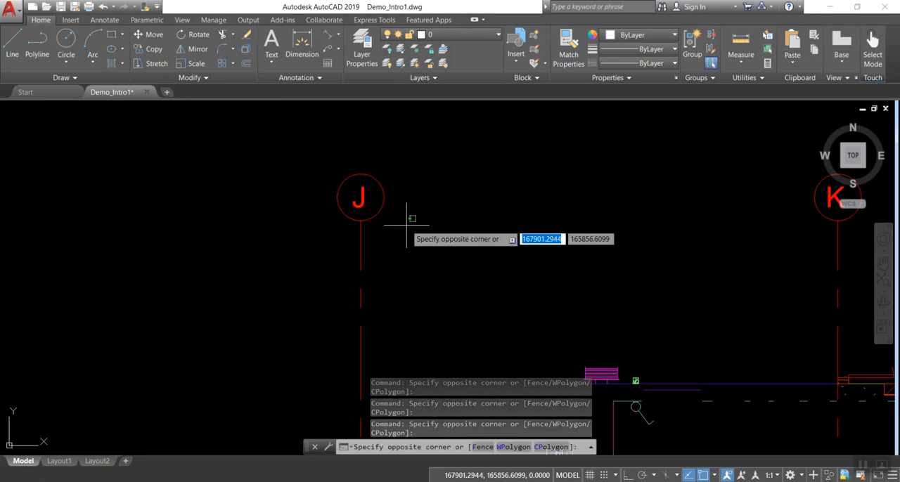
left_click(376, 197)
key("Escape")
scroll(424, 235, "down", 5)
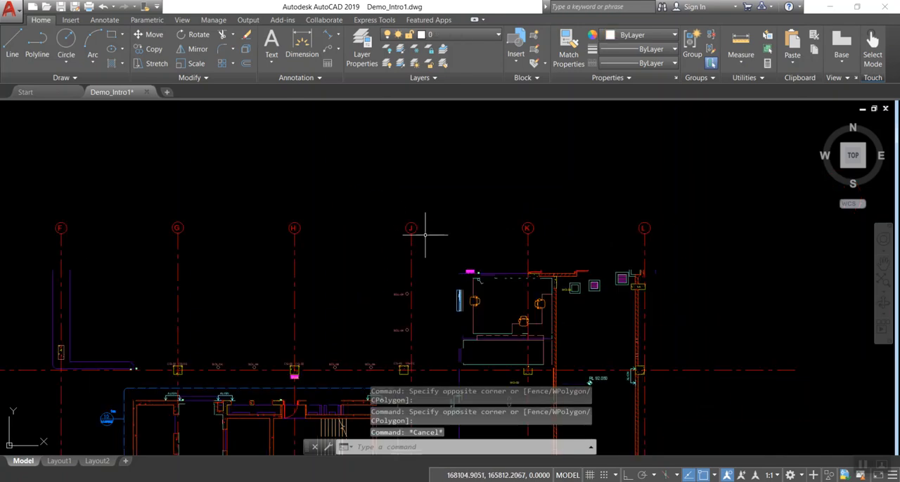
Freeze layer A-DOOR-1 by picking the double door in the room south of the core
middle_click_drag(471, 234, 450, 187)
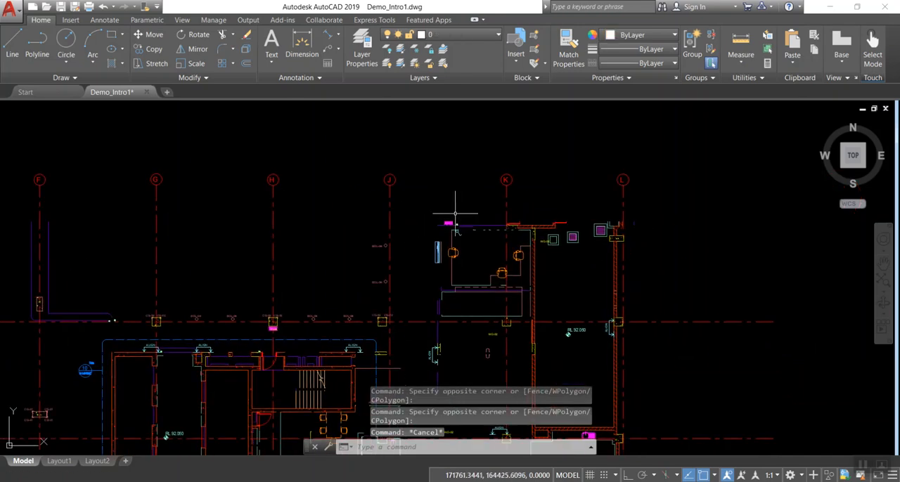
middle_click_drag(424, 335, 471, 242)
scroll(438, 299, "up", 2)
scroll(493, 211, "down", 6)
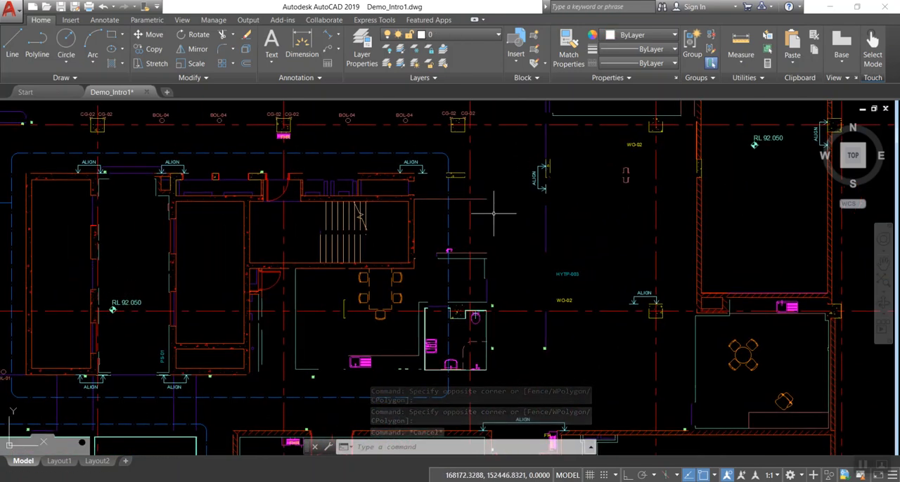
scroll(481, 321, "up", 5)
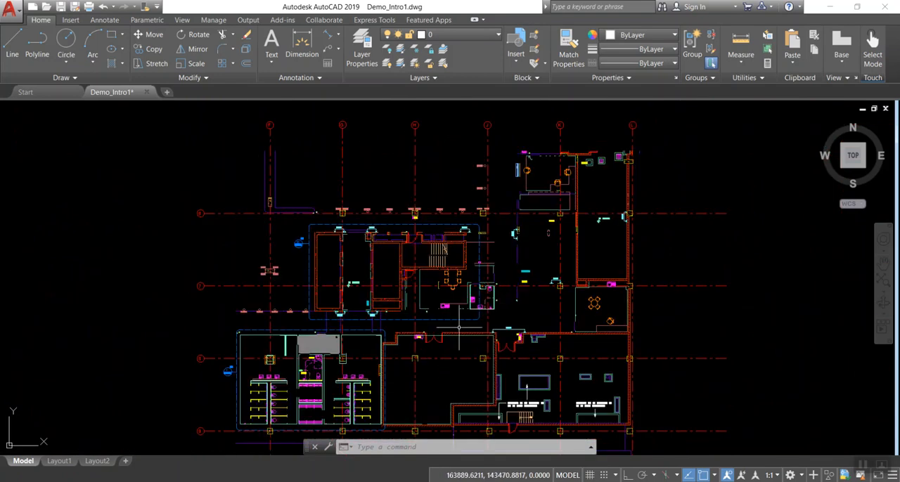
left_click(414, 55)
left_click(419, 307)
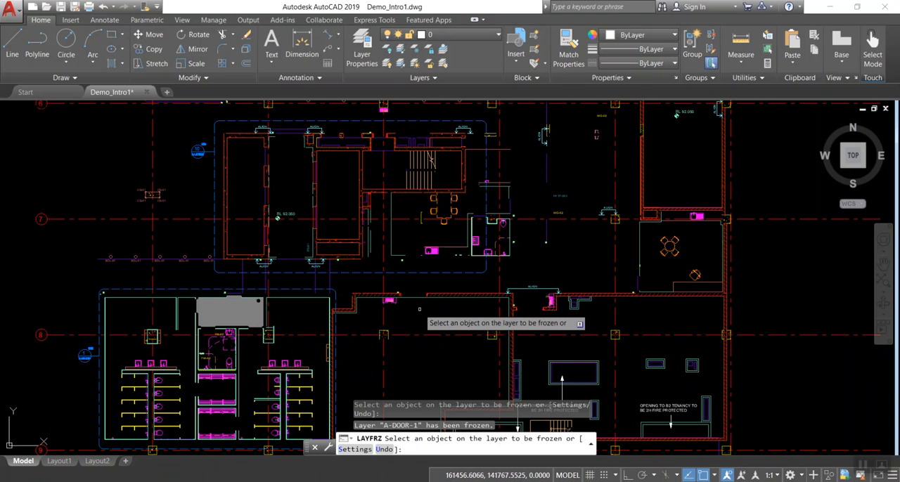
Freeze the furniture layers I-FURN-1 and I-FURN by picking the round table and chairs in the small eastern room
scroll(489, 289, "down", 3)
scroll(558, 291, "up", 3)
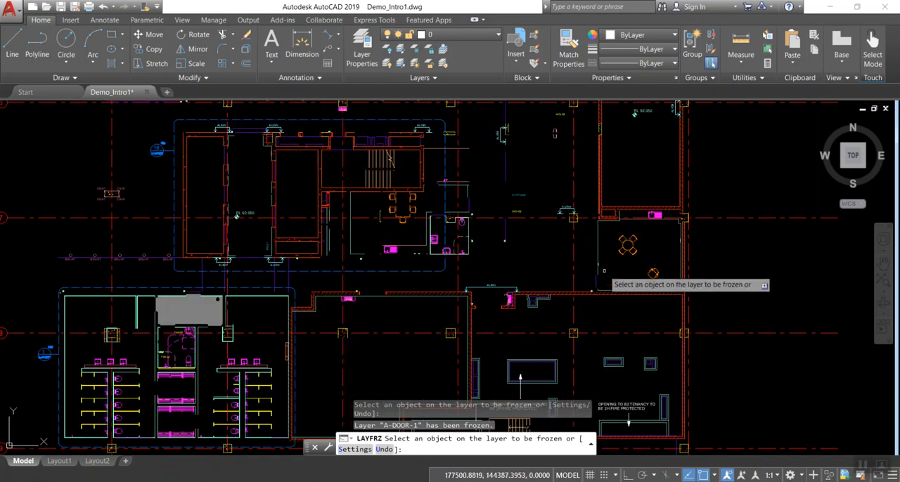
left_click(634, 251)
left_click(629, 246)
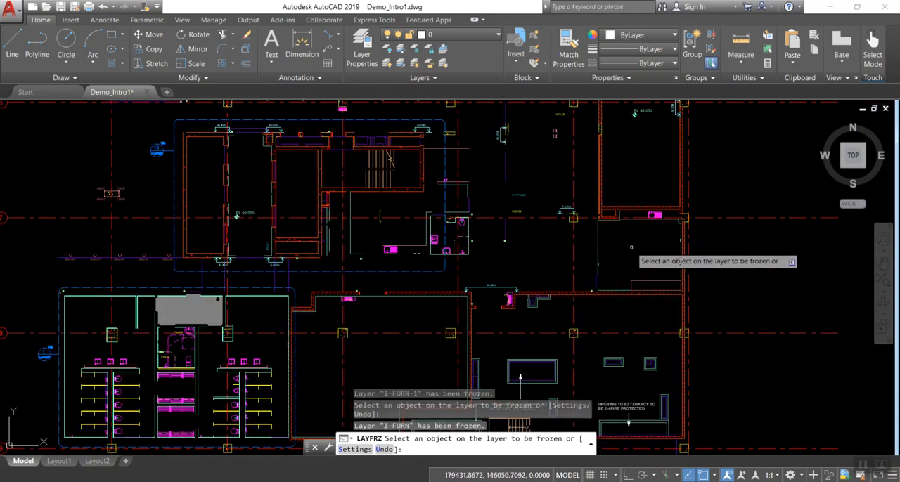
Freeze layers A-GENM-IDEN and A-GENM by picking a BOL-04 tag and its bollard circle north of the core
middle_click_drag(630, 153, 638, 312)
scroll(638, 311, "up", 5)
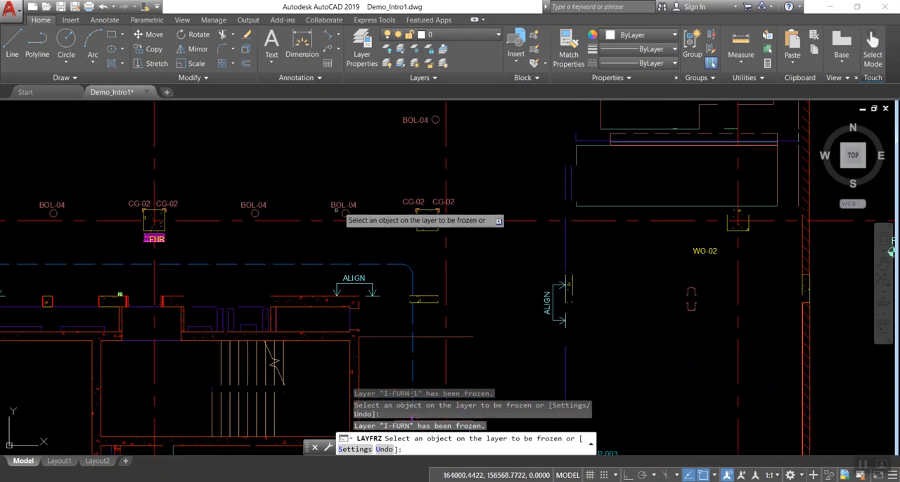
left_click(340, 205)
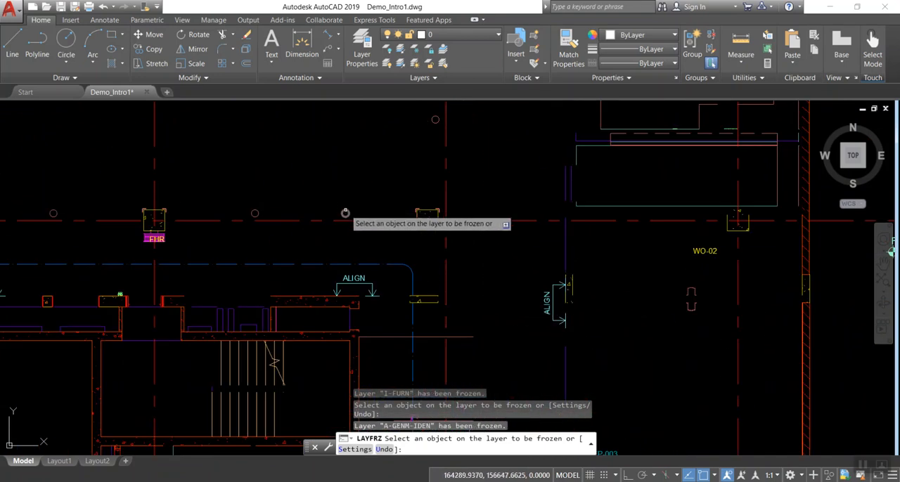
left_click(345, 213)
scroll(490, 289, "down", 2)
scroll(578, 329, "down", 2)
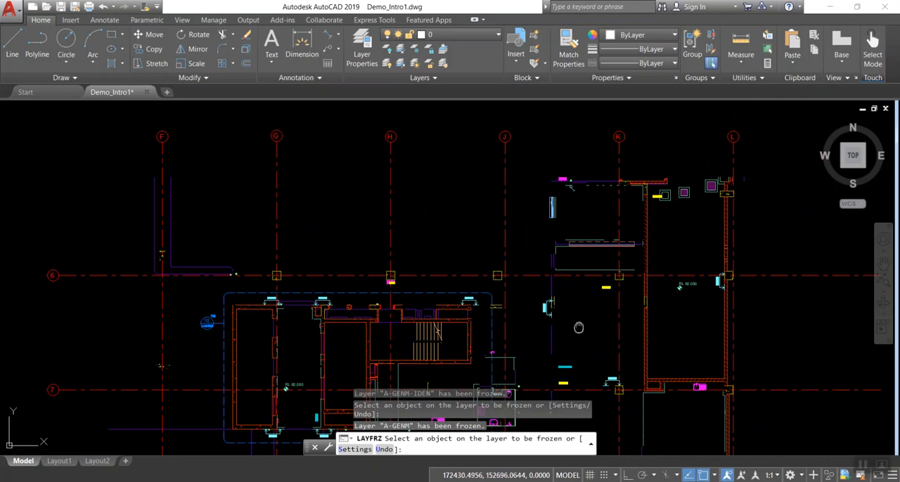
scroll(577, 328, "down", 1)
scroll(583, 274, "down", 1)
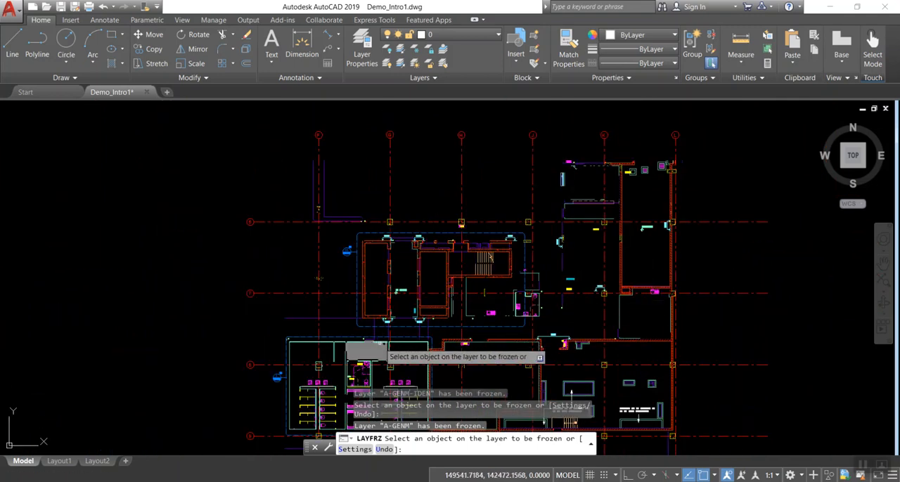
Freeze layer A-FLOR-PATT-2 by picking the floor pattern at the north side of the south-western washroom block
scroll(379, 343, "up", 2)
scroll(363, 240, "up", 2)
left_click(363, 236)
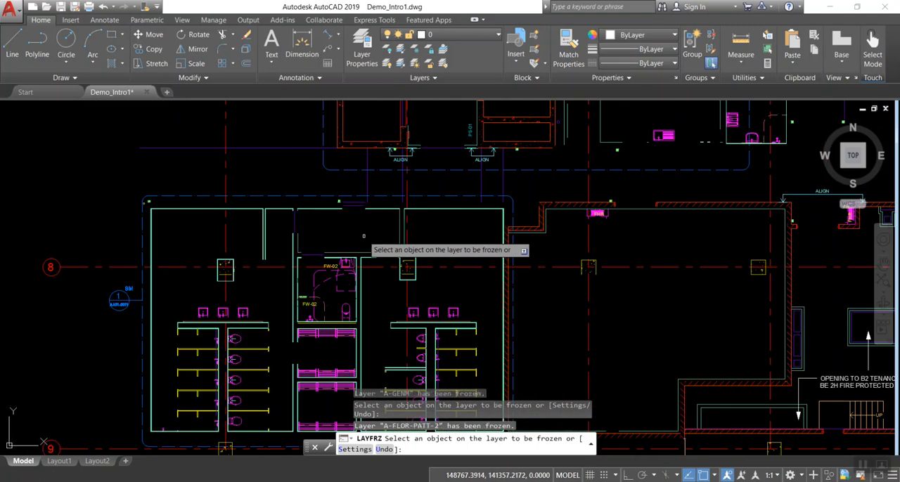
Freeze the yellow toilet partition layer and the sanitary layers P-SANR-FIXT and P-SANR-FIXT-HDLN by picking a cubicle partition and toilet in the western washroom
scroll(256, 370, "up", 2)
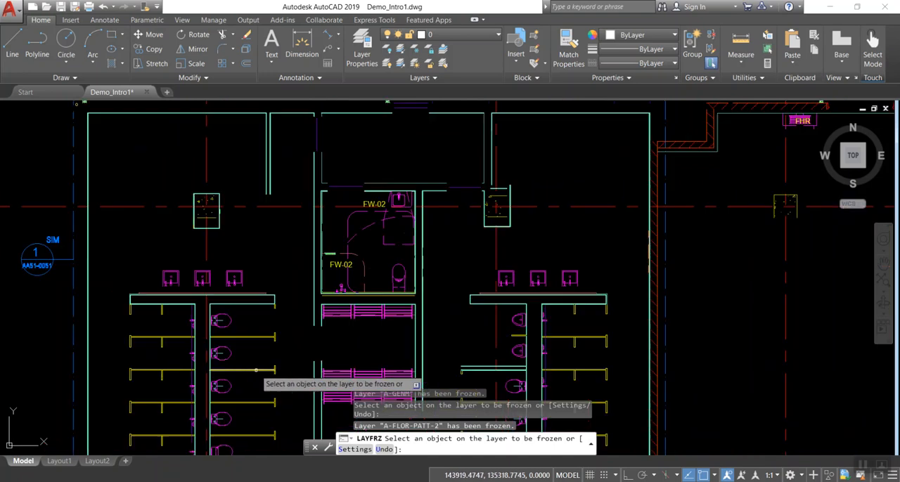
scroll(255, 371, "down", 2)
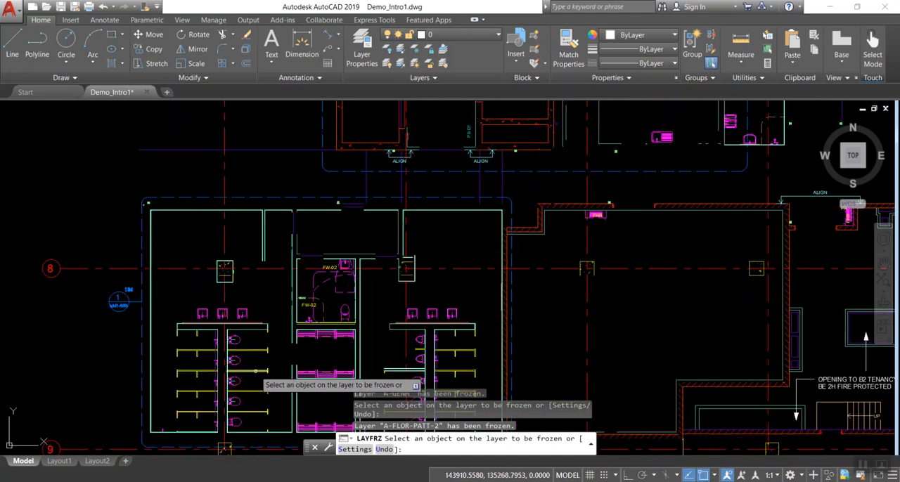
left_click(254, 370)
left_click(234, 359)
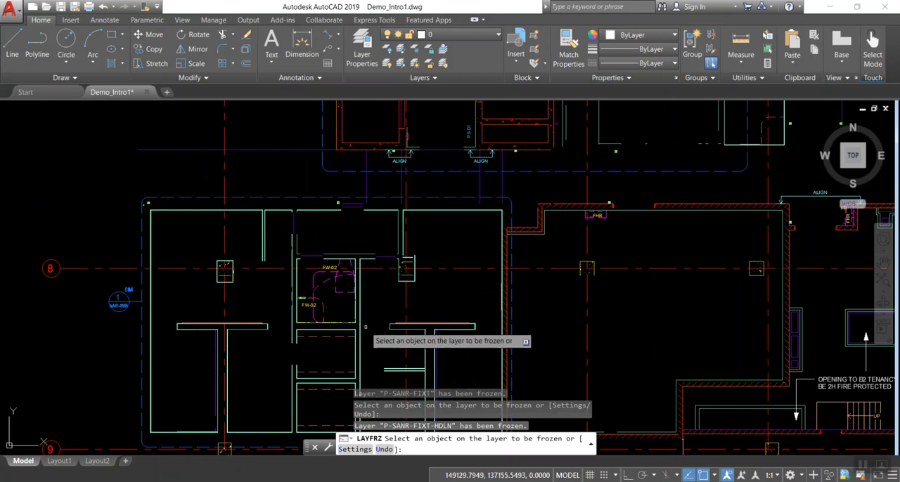
Freeze layers A-GENM-HDLN and P-SANR-FIXT-IDEN by picking the dashed clearance lines and an FW-02 tag in the accessible toilet, and end the freezing
left_click(336, 289)
left_click(318, 306)
left_click(309, 305)
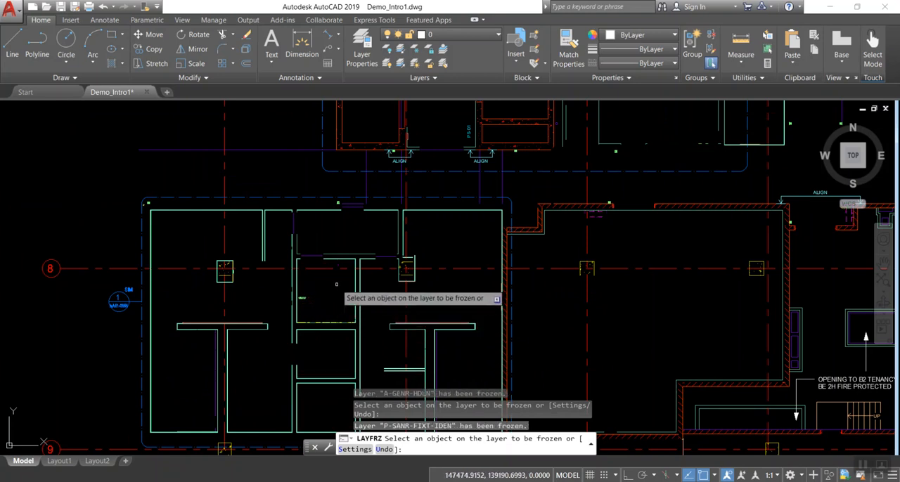
scroll(485, 312, "down", 3)
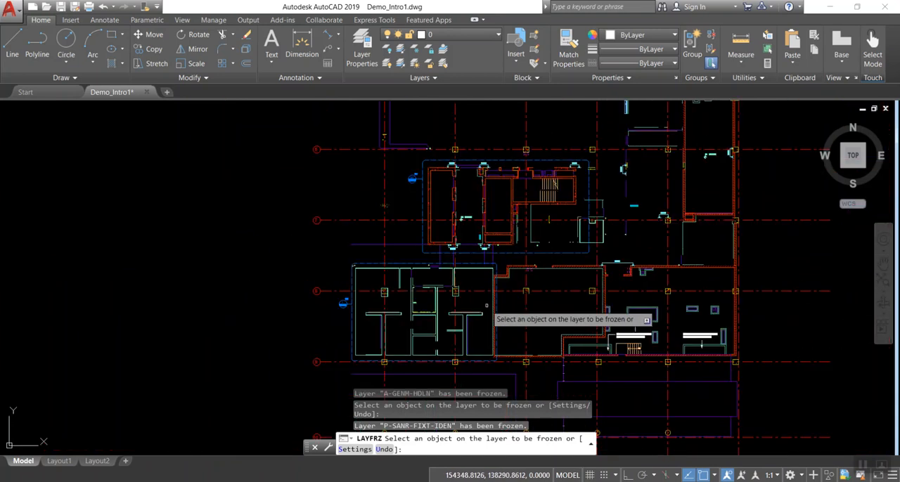
middle_click_drag(698, 248, 673, 273)
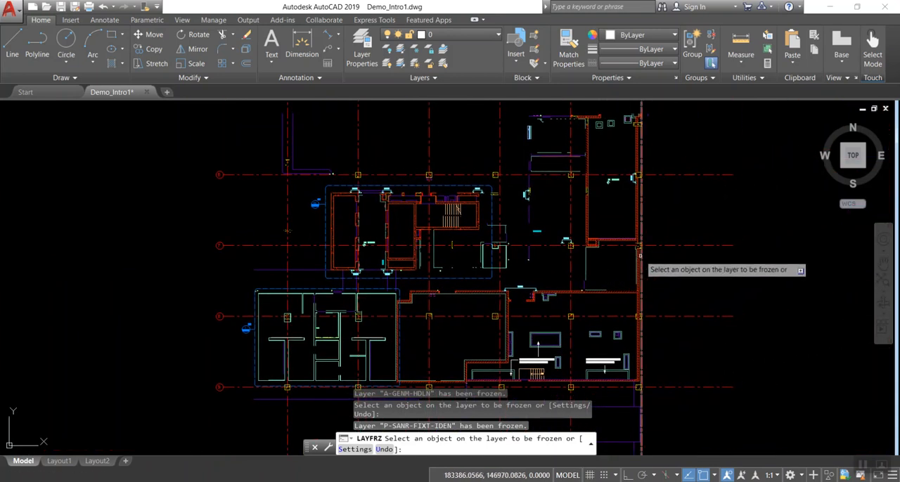
scroll(639, 258, "up", 2)
scroll(500, 199, "down", 4)
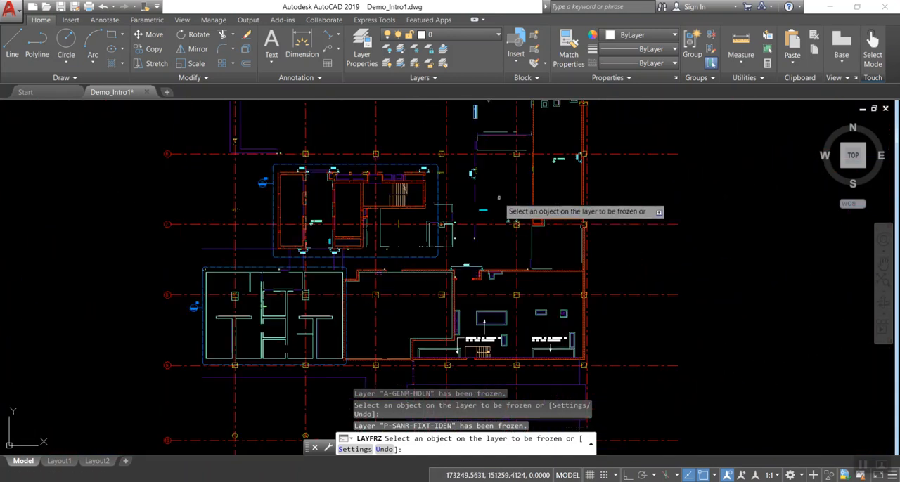
middle_click_drag(578, 254, 550, 280)
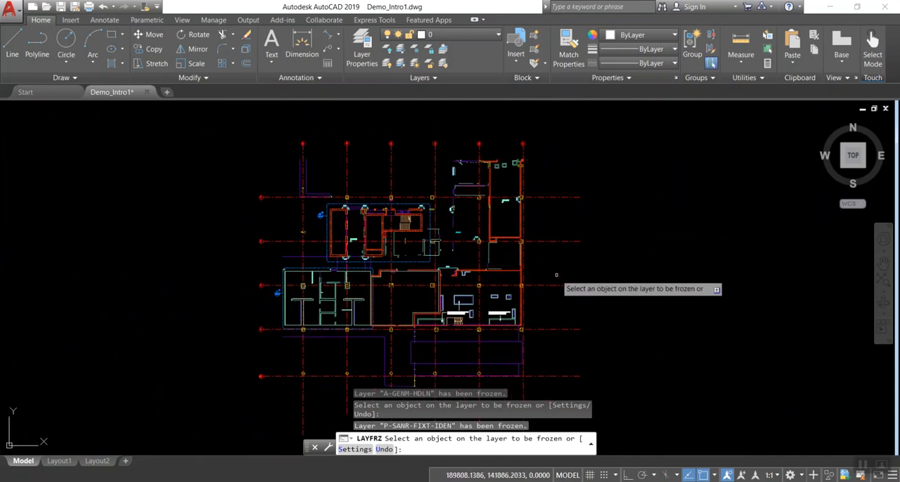
key("Escape")
Select the entire cleaned floor plan with its grid lines in one window and copy it to the clipboard
scroll(570, 263, "up", 5)
scroll(571, 266, "down", 5)
scroll(572, 268, "down", 2)
middle_click_drag(580, 273, 537, 242)
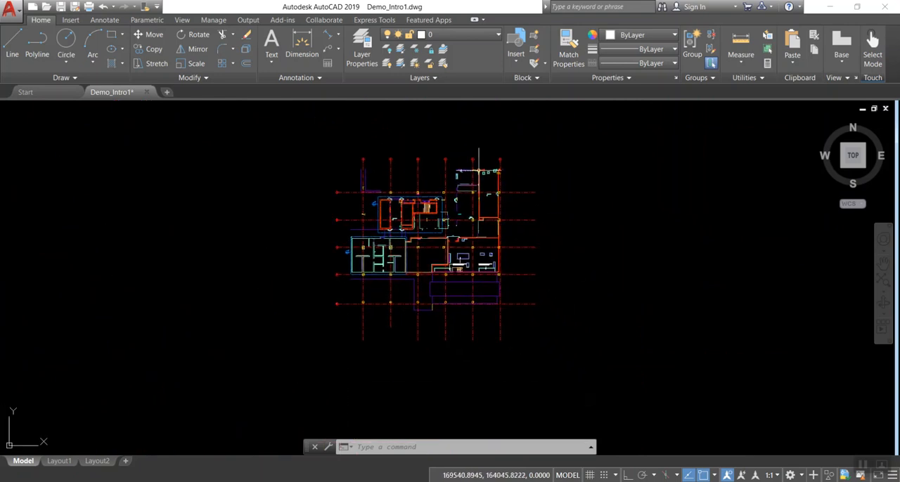
scroll(499, 204, "up", 2)
scroll(499, 204, "down", 2)
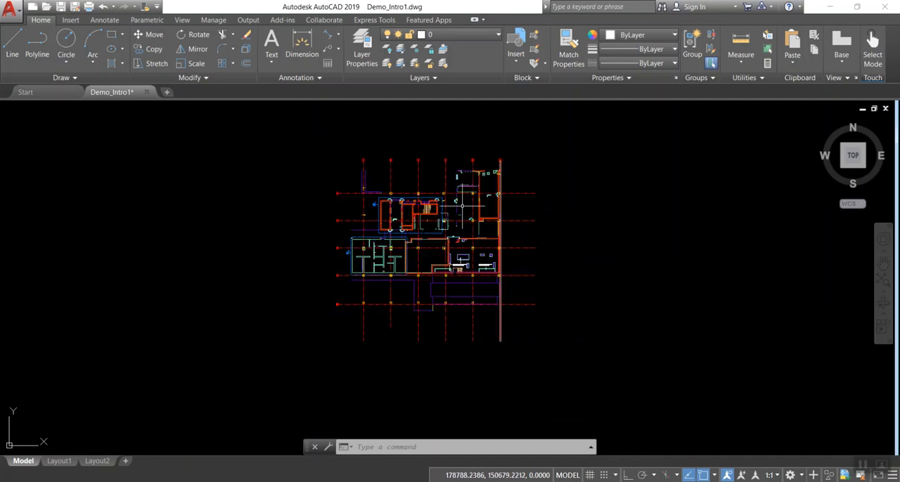
left_click(305, 135)
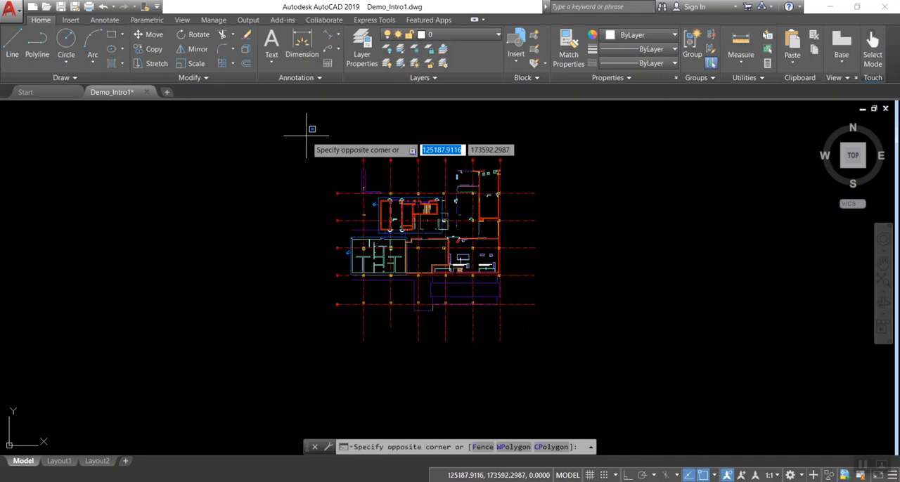
left_click(583, 357)
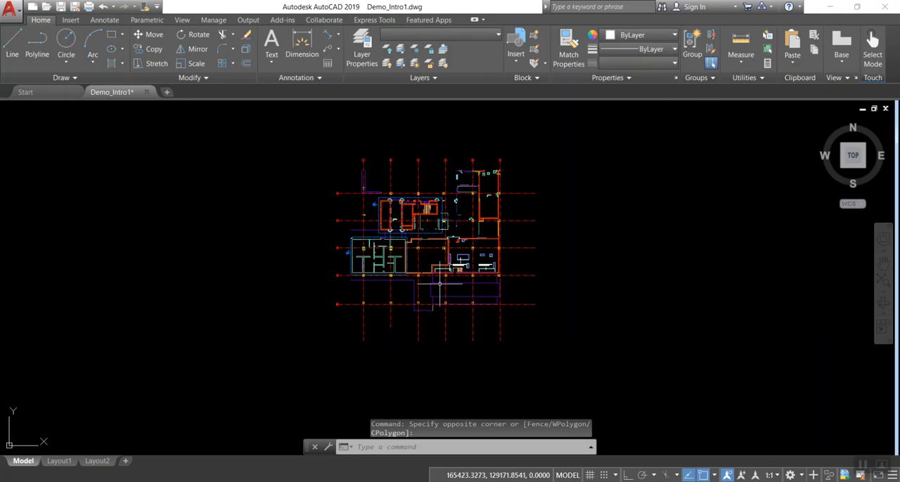
key("ctrl+c")
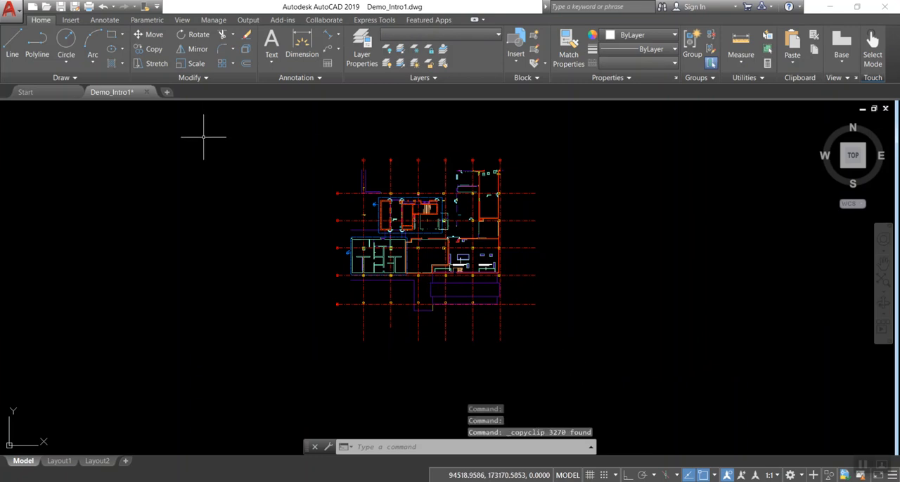
Create a new blank drawing and paste the copied floor plan into it at its original coordinates
left_click(167, 92)
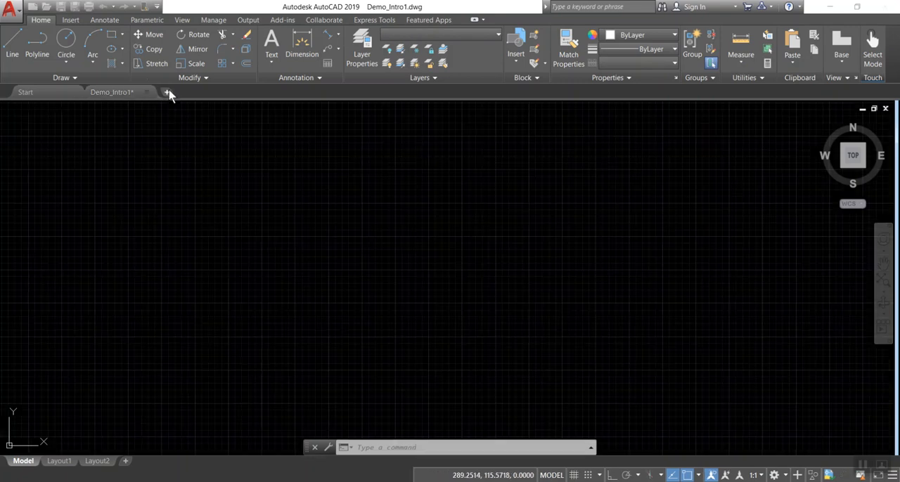
right_click(431, 200)
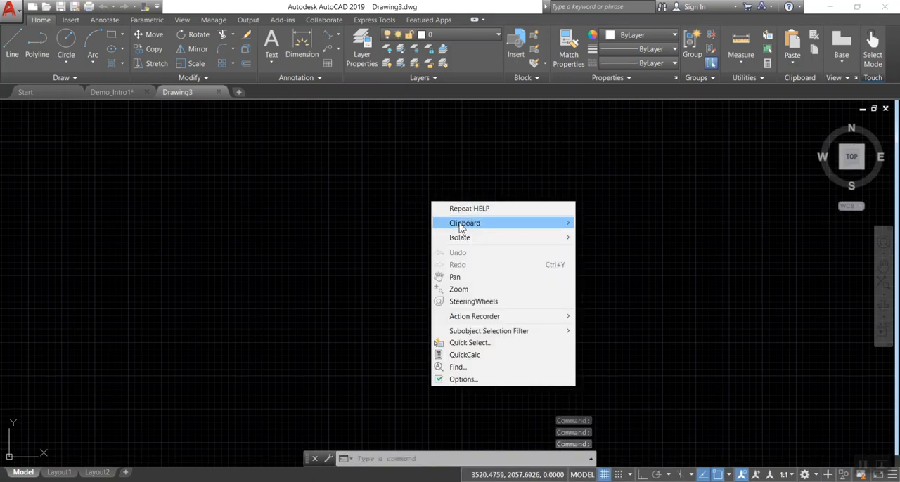
mouse_move(461, 226)
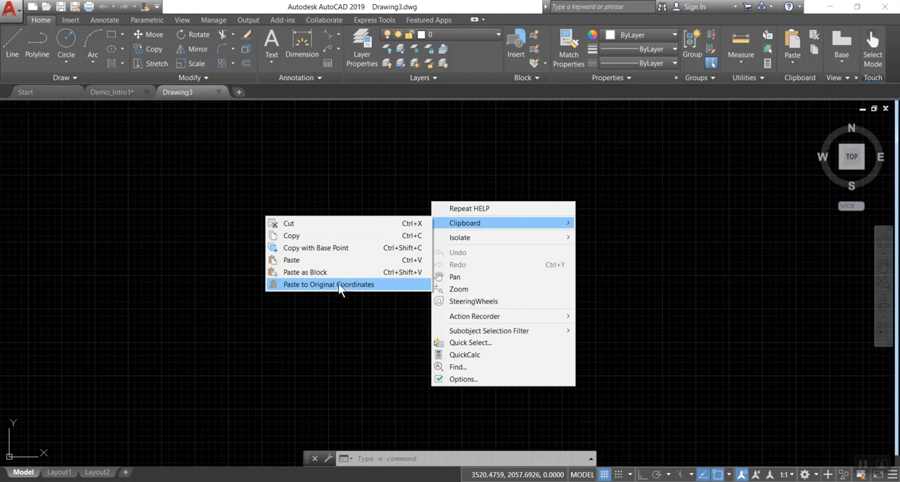
left_click(342, 285)
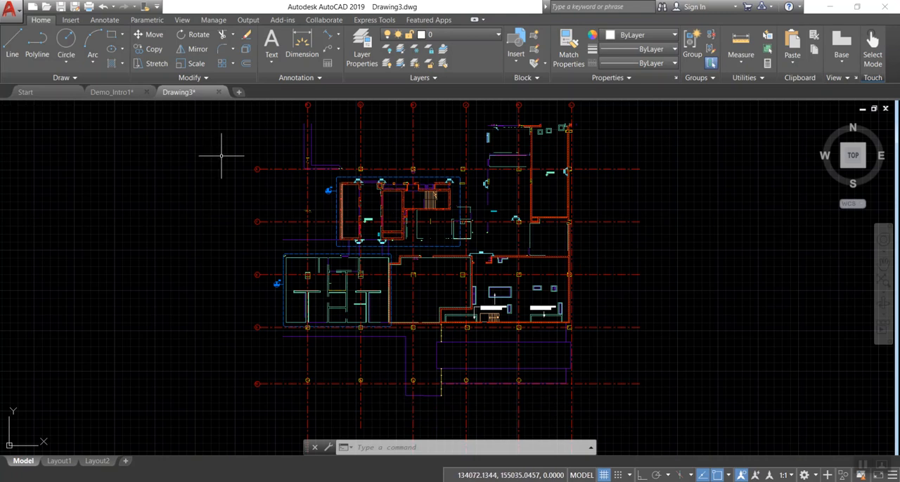
Save the new drawing as Demo_Intro-Clean.dwg in the 0.demo folder, in AutoCAD 2018 Drawing format
left_click(74, 7)
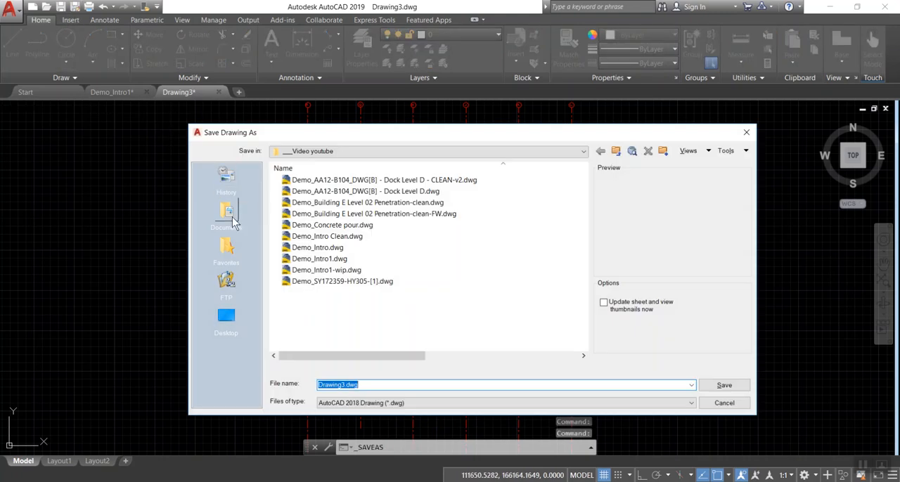
left_click(234, 222)
double_click(313, 225)
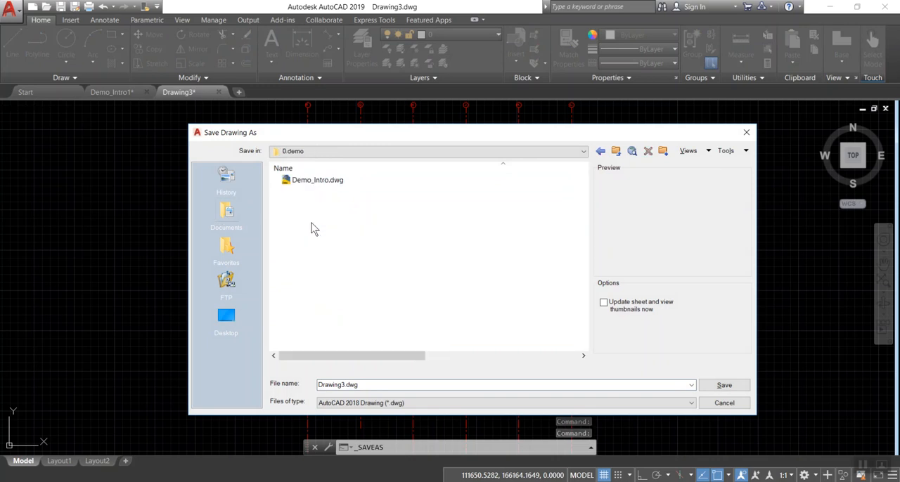
left_click(318, 184)
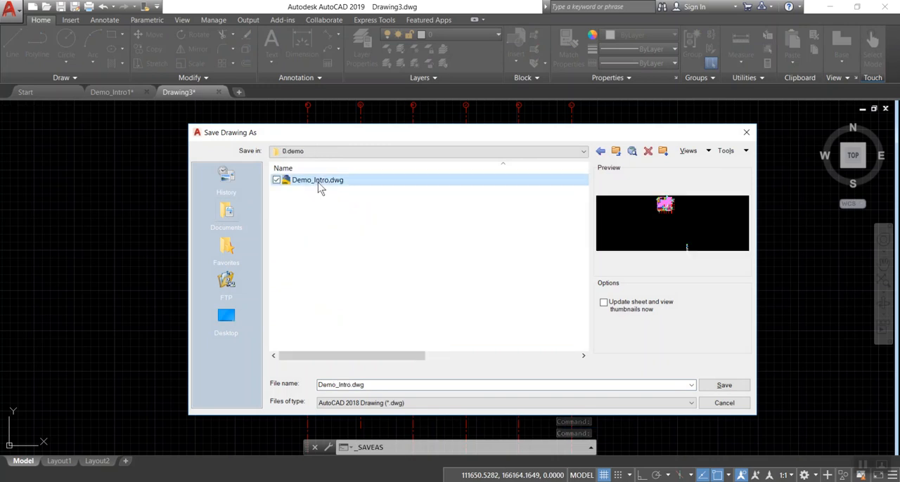
left_click(351, 386)
left_click(351, 386)
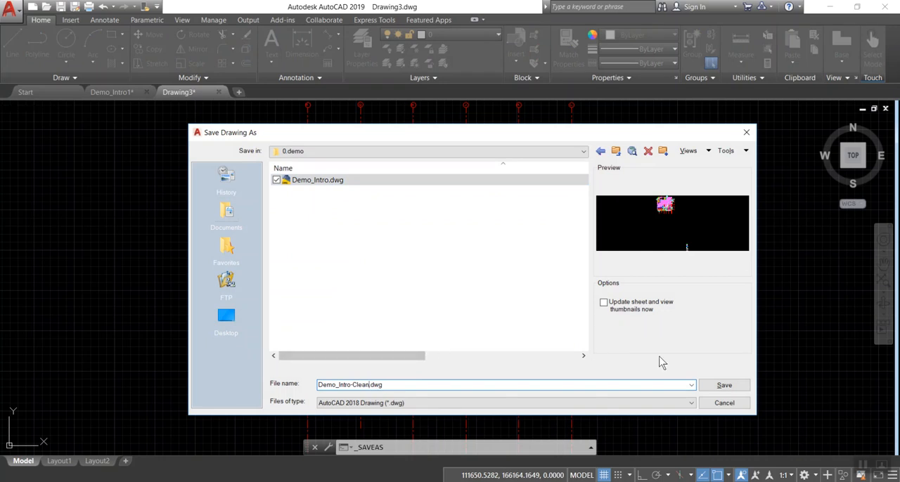
left_click(724, 387)
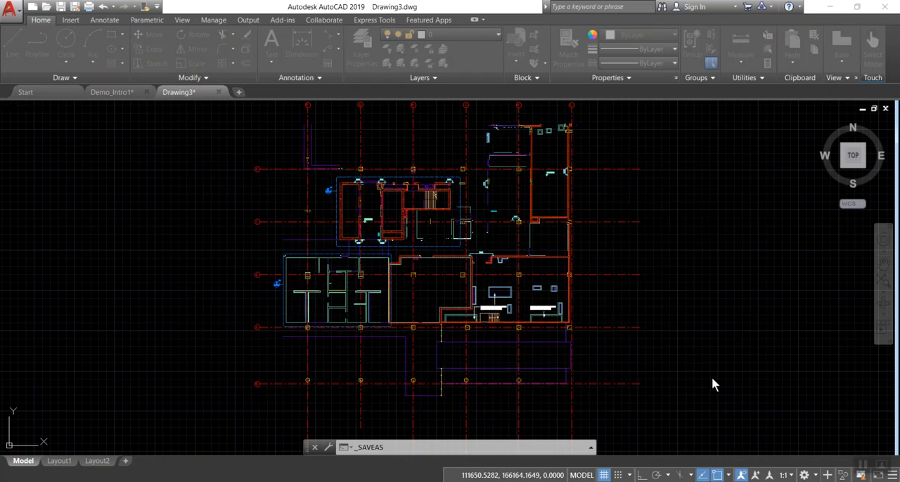